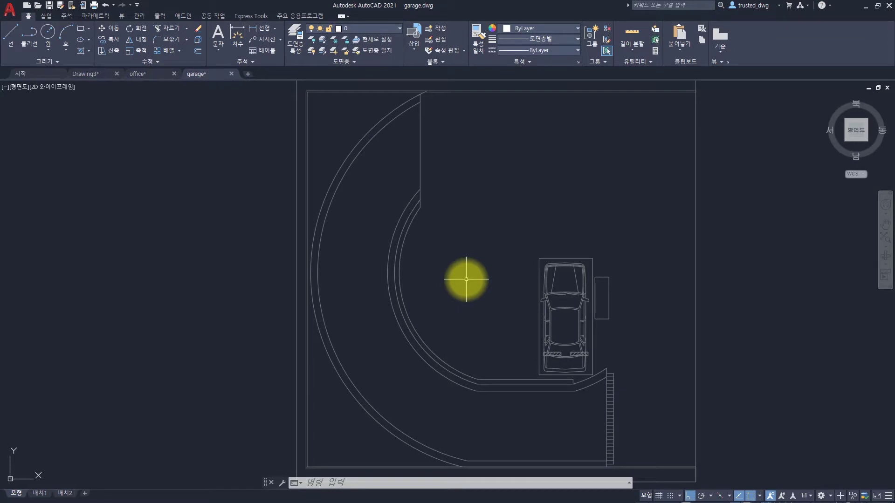
left_click(409, 107)
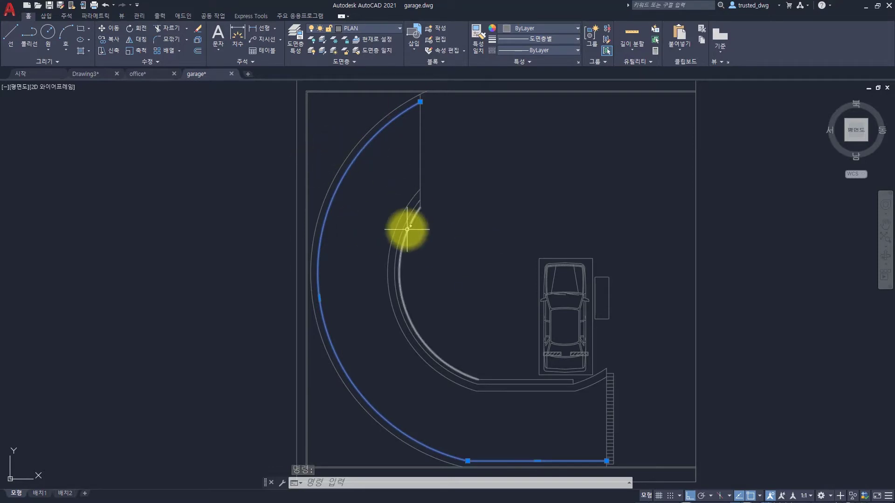
key("Escape")
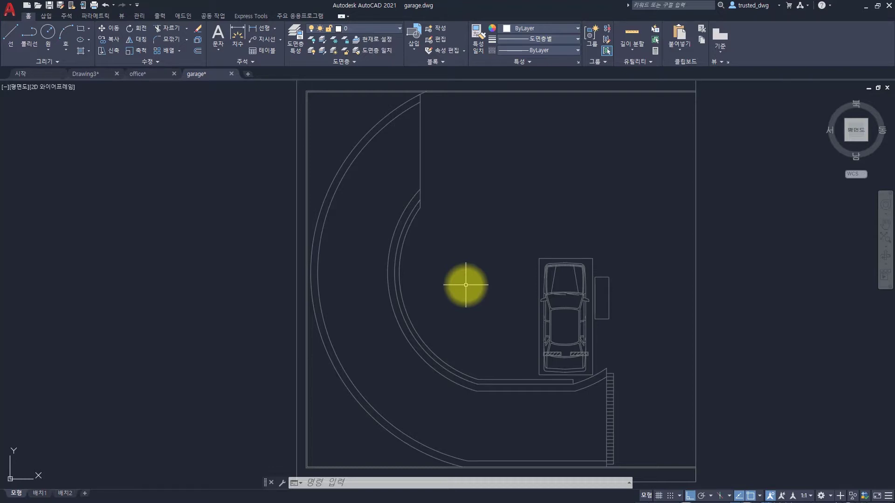
left_click(369, 28)
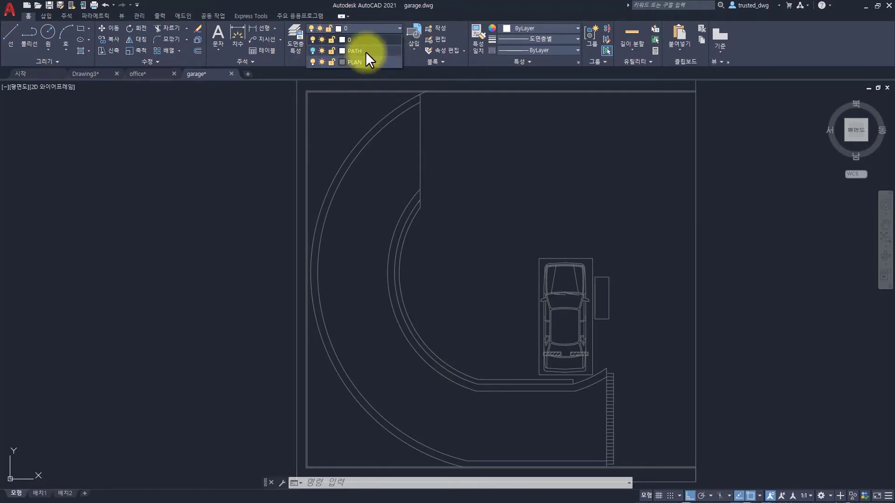
left_click(312, 51)
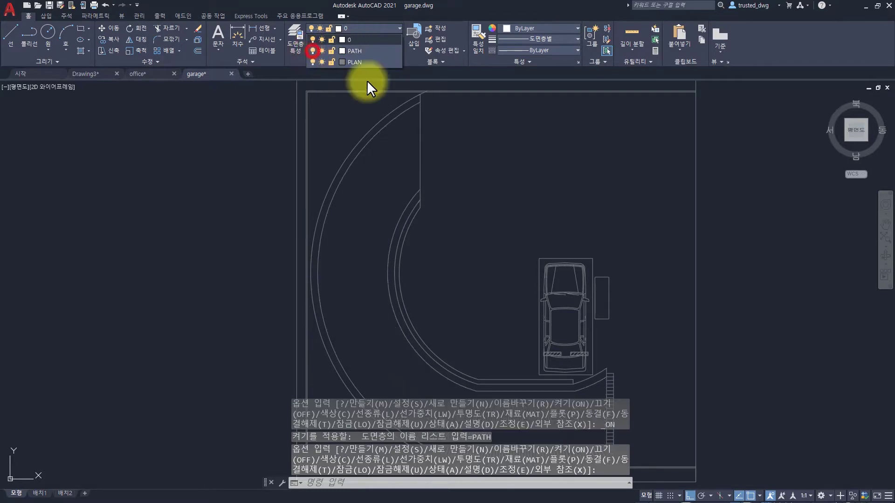
left_click(264, 126)
Create a new layer named line and set its colour to magenta
left_click(300, 39)
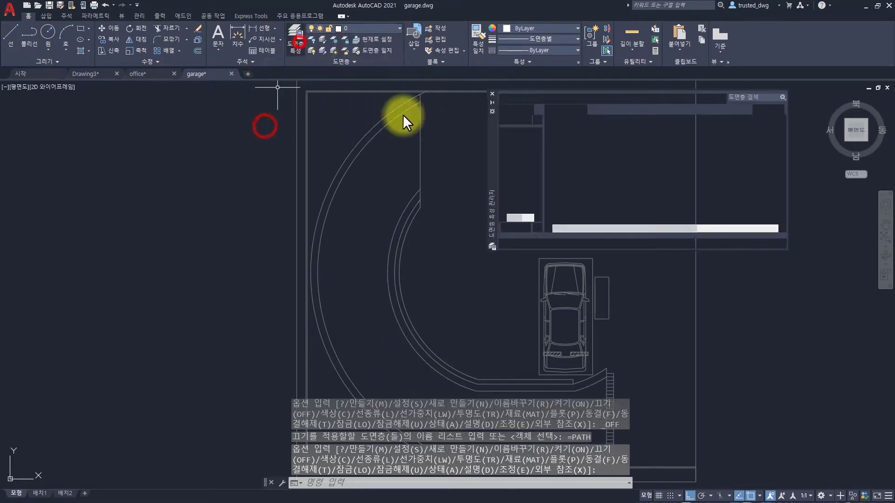
left_click(549, 110)
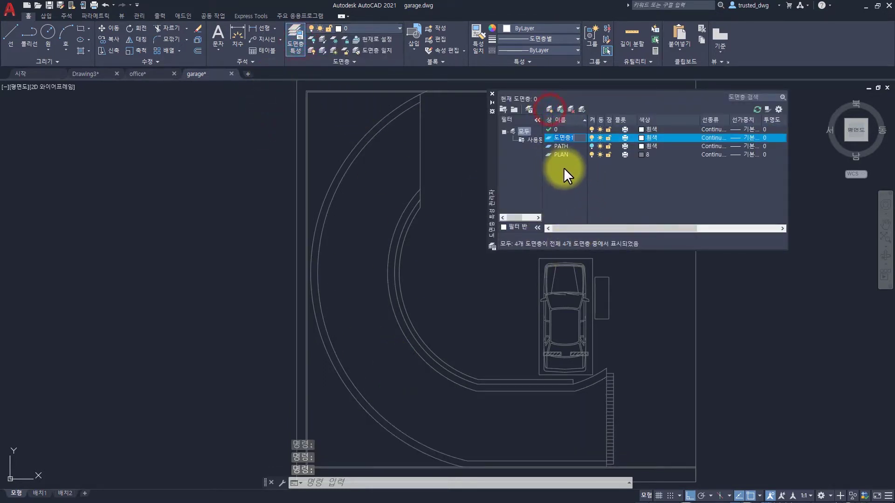
type("line")
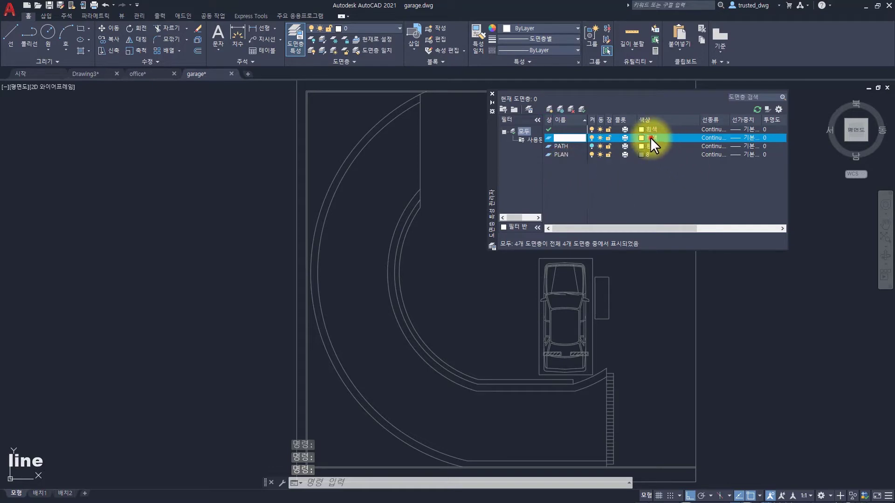
left_click(650, 138)
left_click(411, 276)
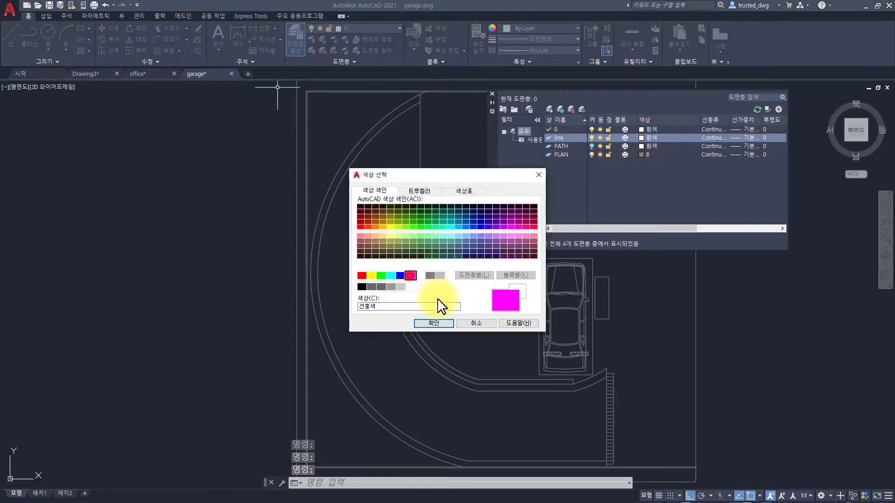
left_click(433, 323)
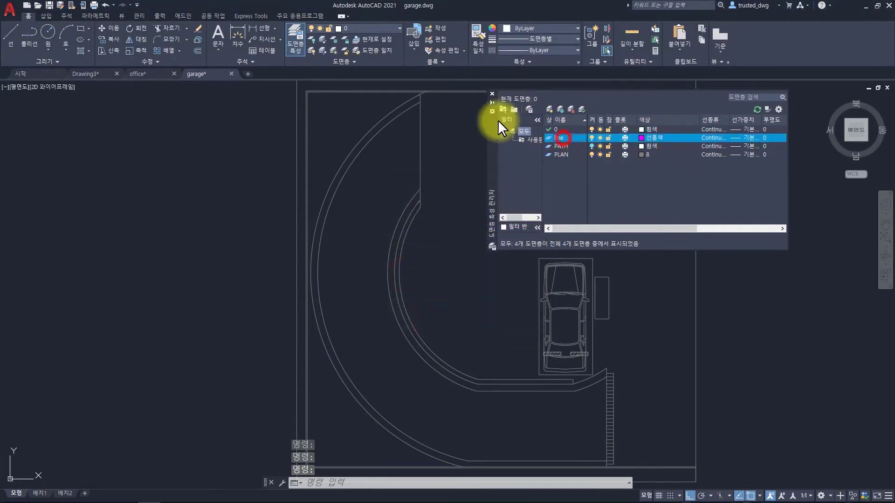
Make the line layer current and close the layer manager
left_click(549, 137)
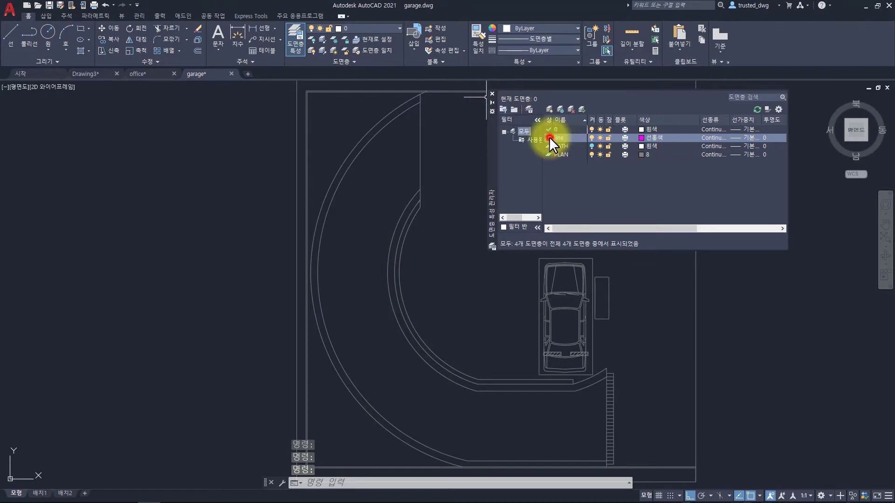
left_click(492, 93)
key("Escape")
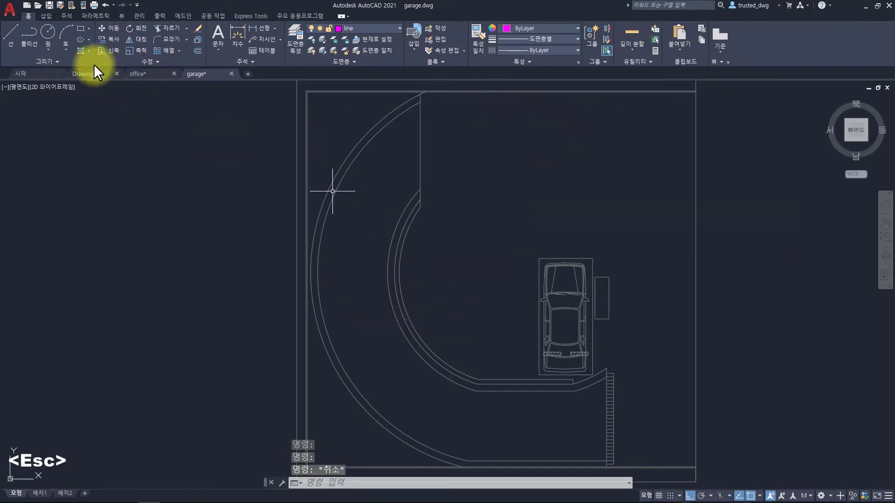
Start a line at the upper endpoint of the outer ramp wall's inner arc
left_click(11, 34)
scroll(420, 107, "up", 3)
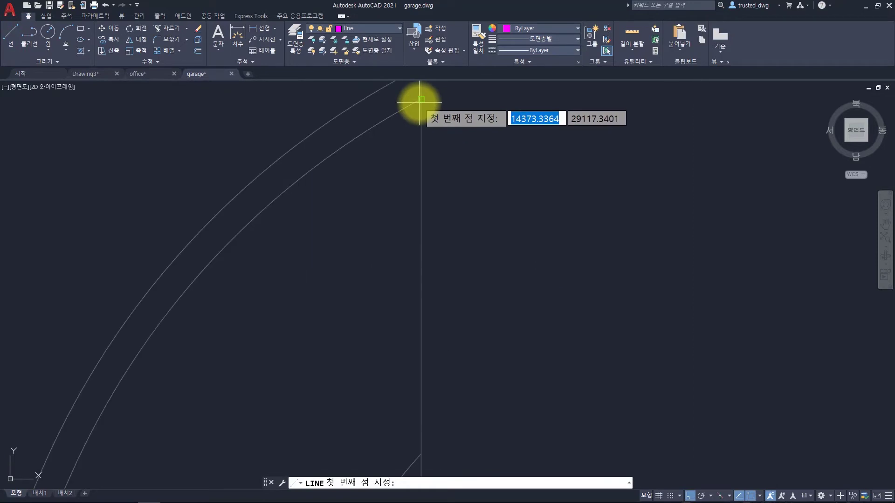
left_click(419, 99)
scroll(539, 296, "down", 5)
middle_click_drag(539, 295, 537, 313)
scroll(537, 312, "up", 4)
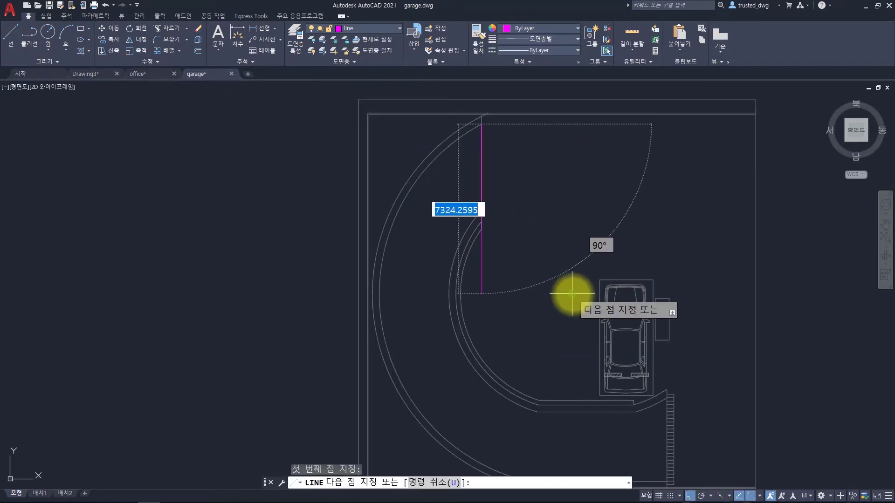
middle_click_drag(571, 292, 493, 256)
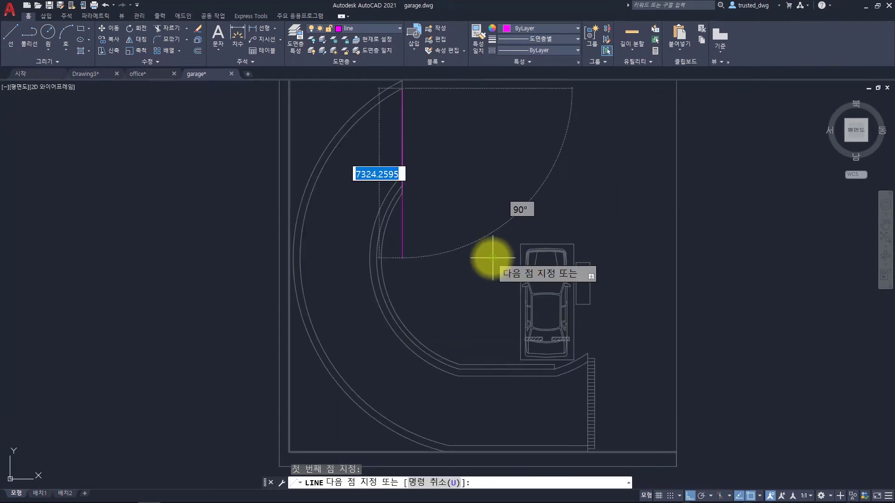
Review the available running and one-time object snap options
left_click(760, 495)
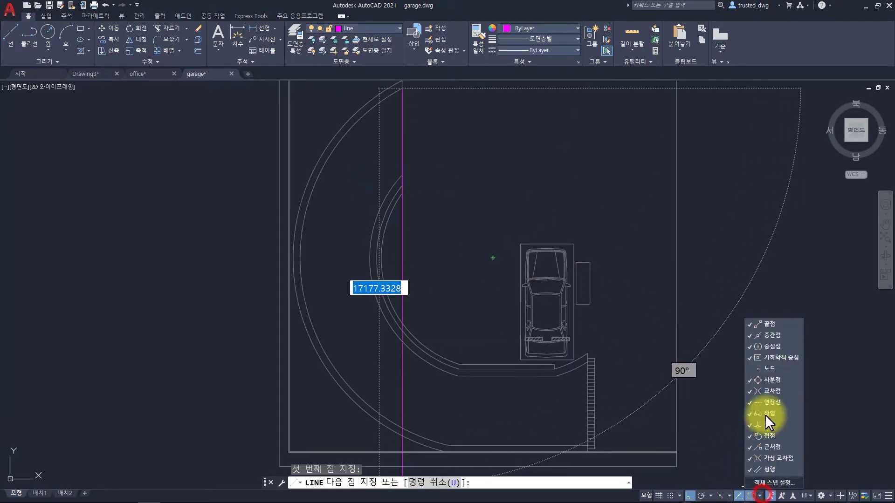
left_click(429, 191)
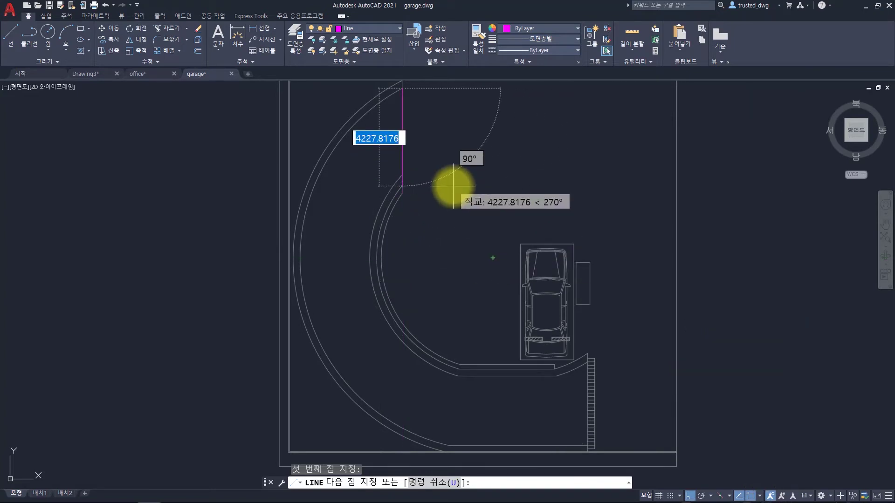
right_click(429, 174, "ctrl")
right_click(436, 171, "ctrl")
right_click(432, 171, "ctrl")
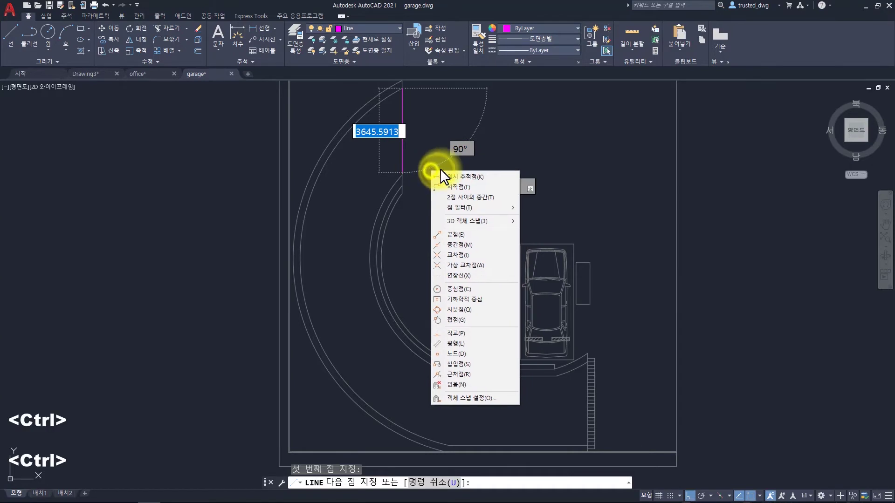
End the line at the centre of the curved inner ramp wall, using a Center snap override with ortho off
right_click(422, 160, "shift")
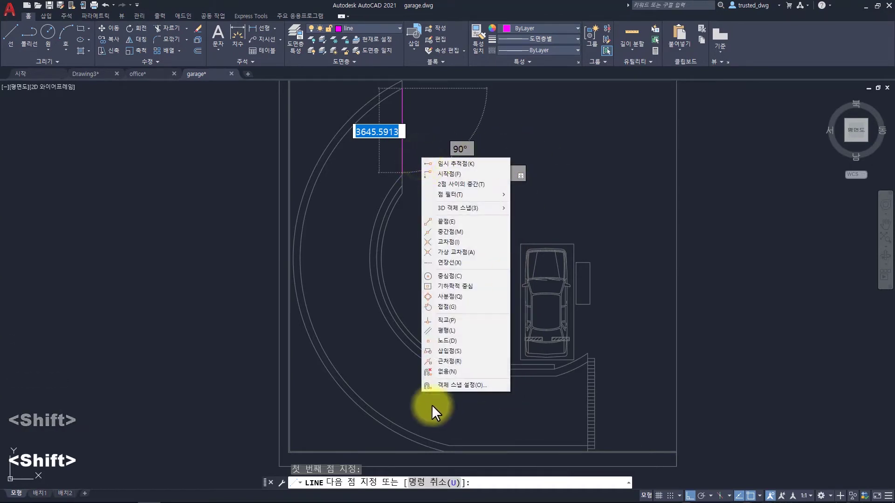
left_click(465, 275)
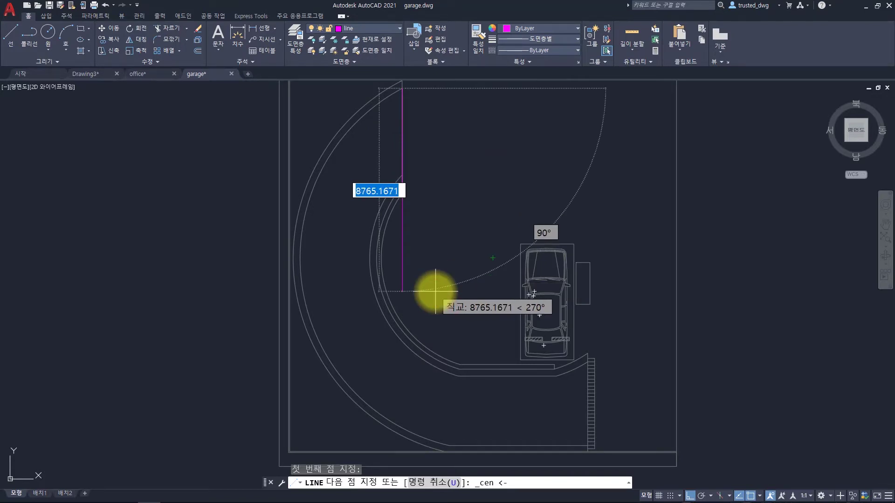
key("F8")
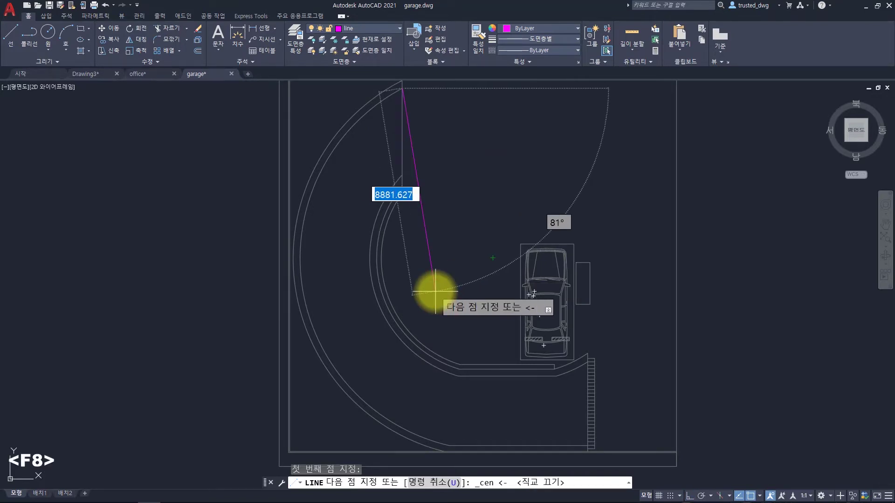
left_click(369, 244)
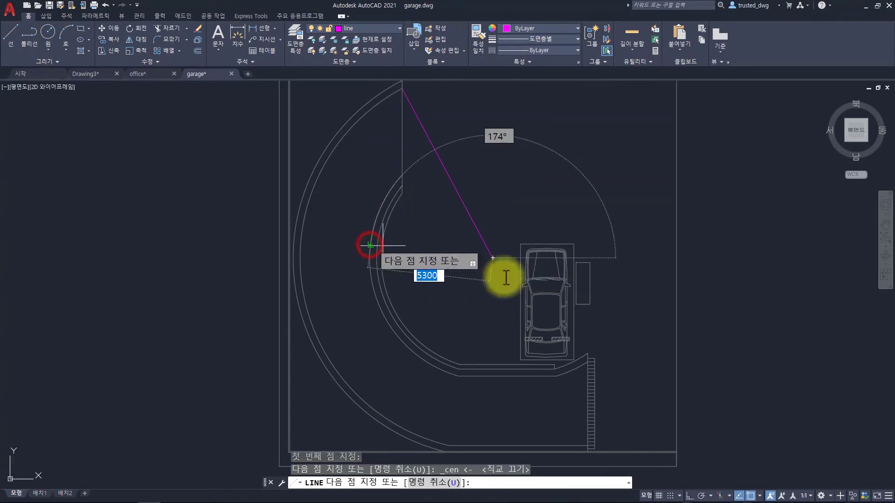
key("space")
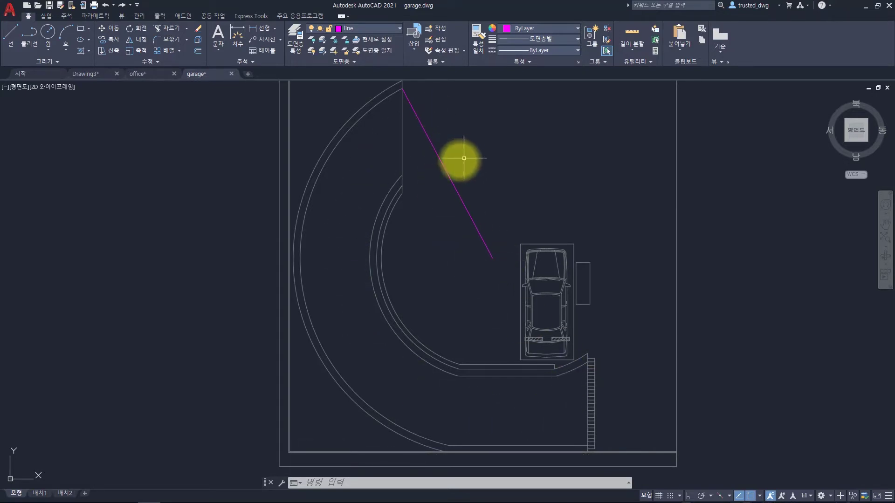
Create a polar array of the magenta line around its endpoint at the ramp arcs' centre
left_click(179, 51)
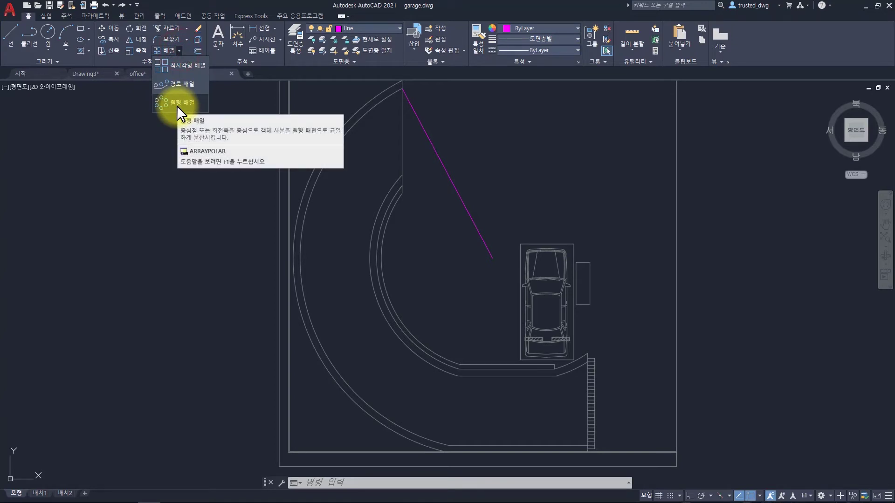
left_click(462, 176)
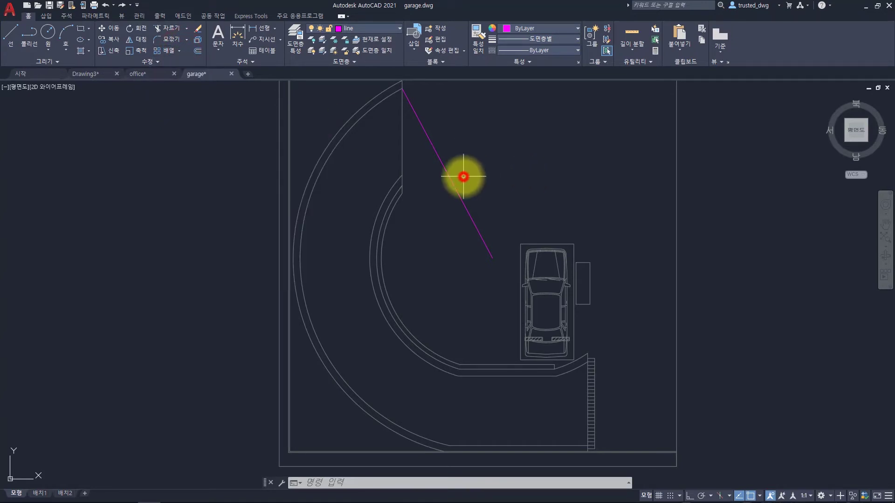
type("ar")
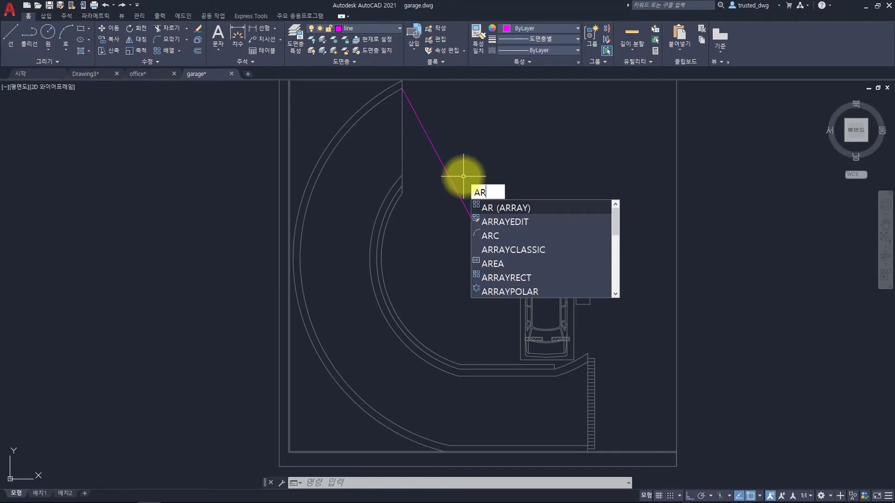
key("space")
left_click(464, 176)
left_click(431, 222)
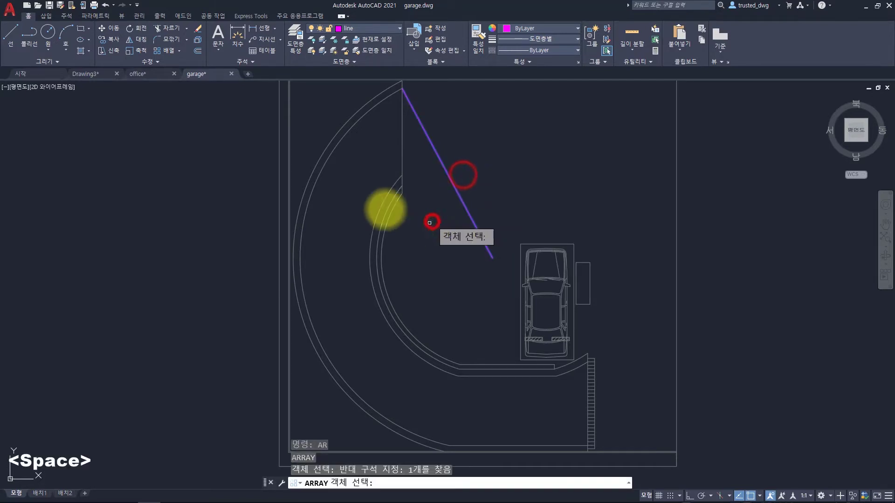
key("space")
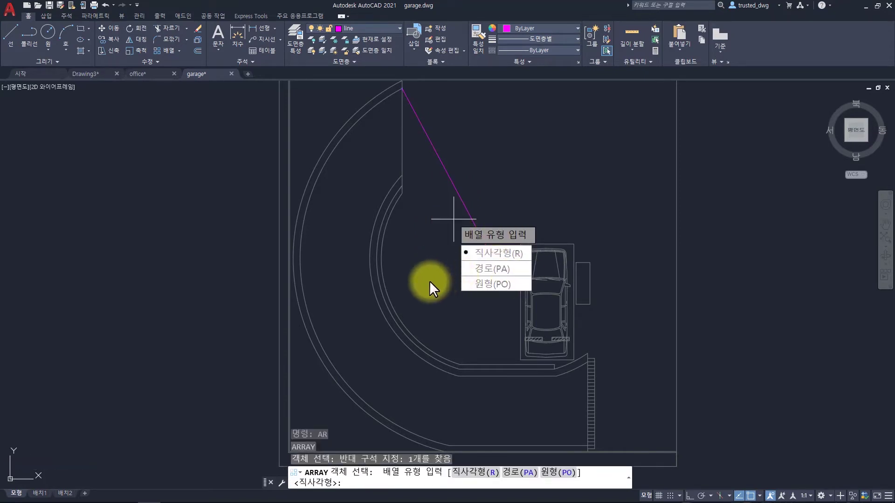
left_click(495, 282)
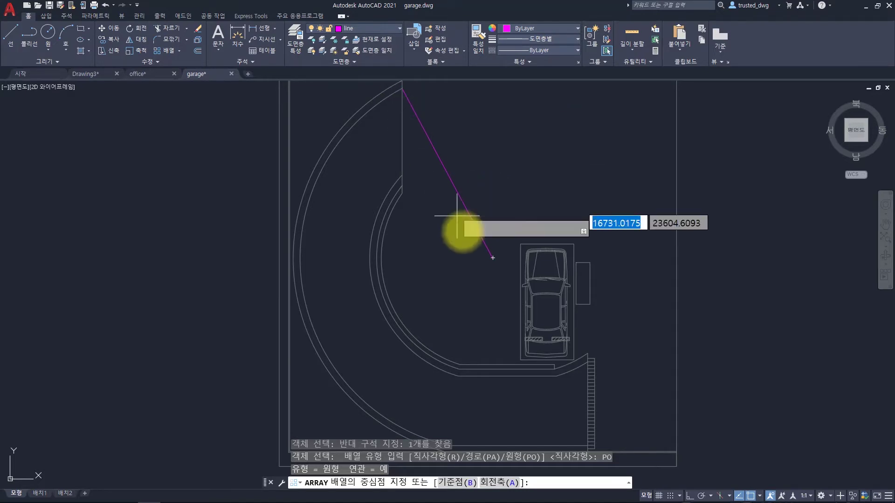
left_click(493, 257)
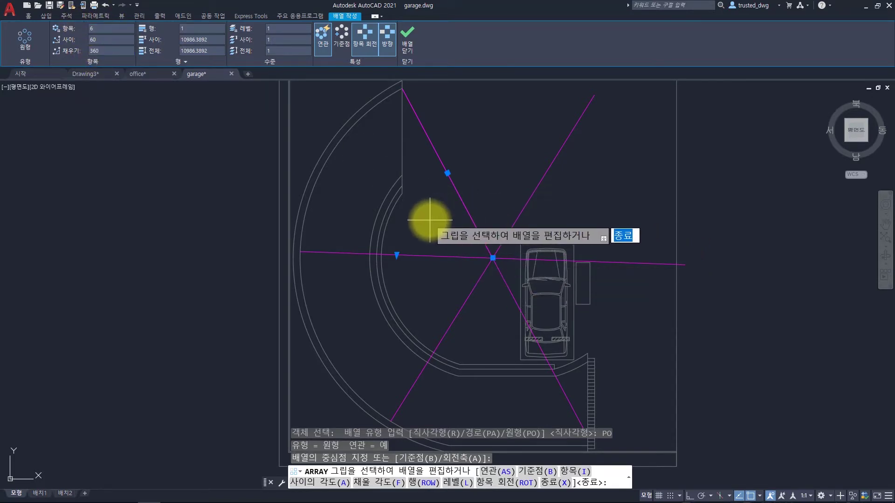
Set the polar array's fill angle to 180 degrees
middle_click_drag(448, 259, 429, 240)
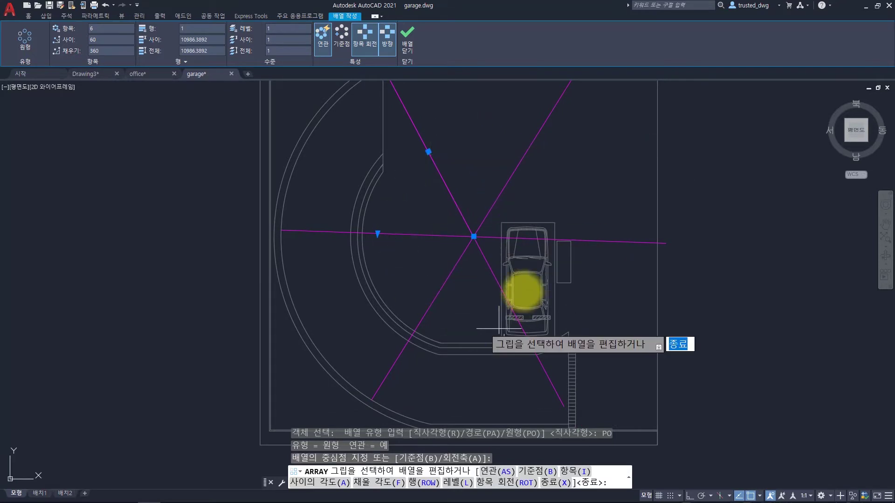
left_click(127, 50)
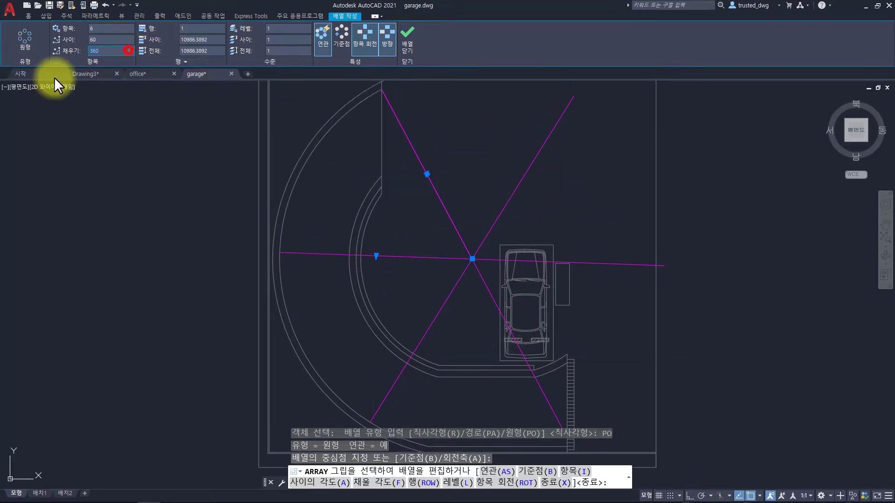
type("180")
key("Return")
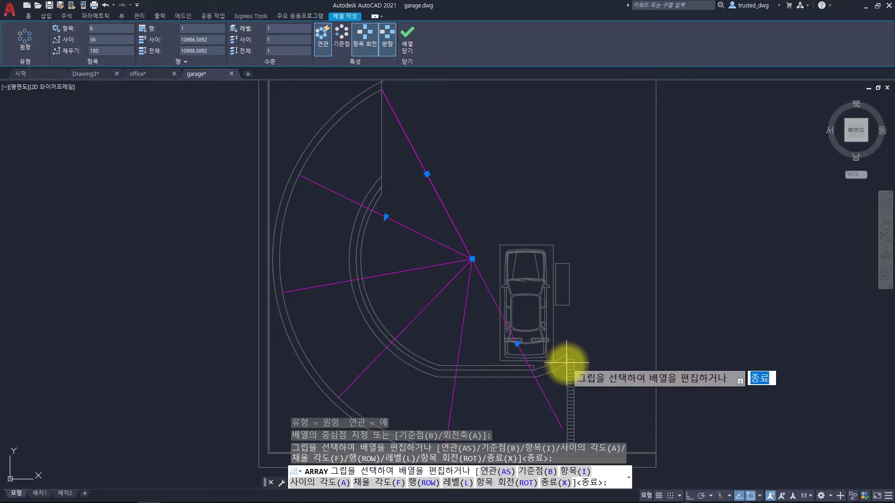
scroll(566, 363, "up", 5)
scroll(569, 353, "down", 3)
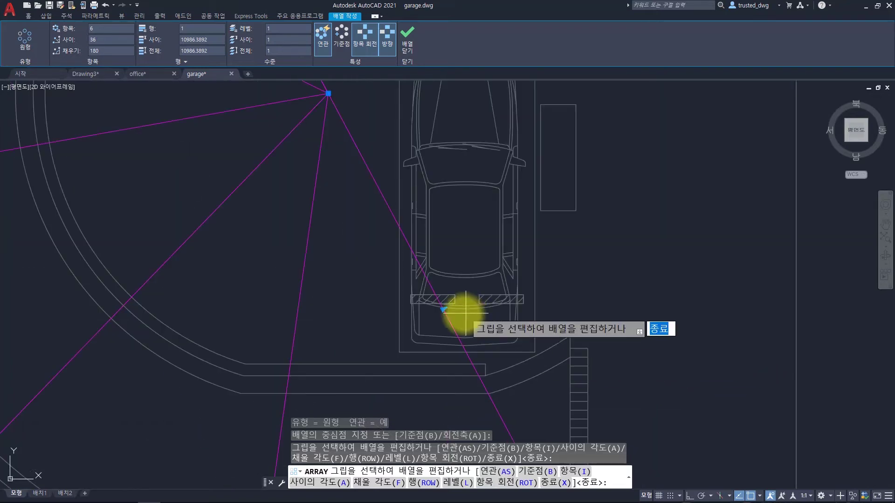
scroll(550, 340, "down", 3)
middle_click_drag(393, 285, 442, 300)
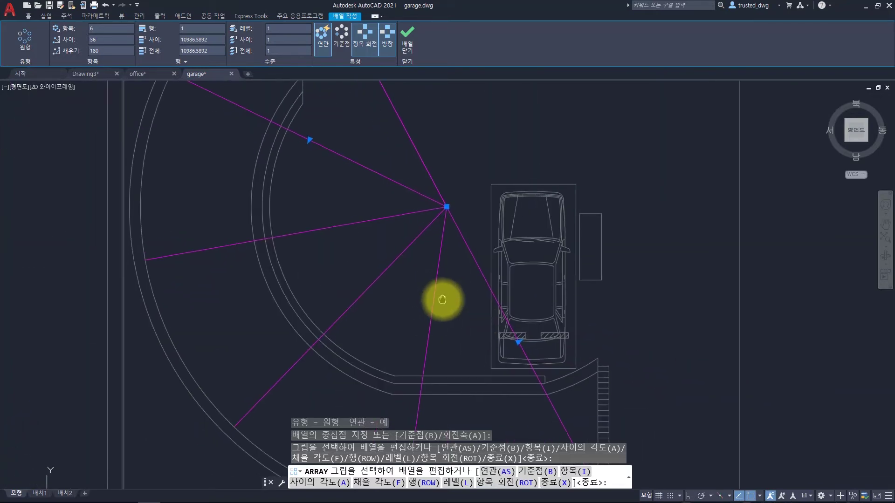
scroll(443, 304, "down", 2)
middle_click_drag(418, 256, 448, 266)
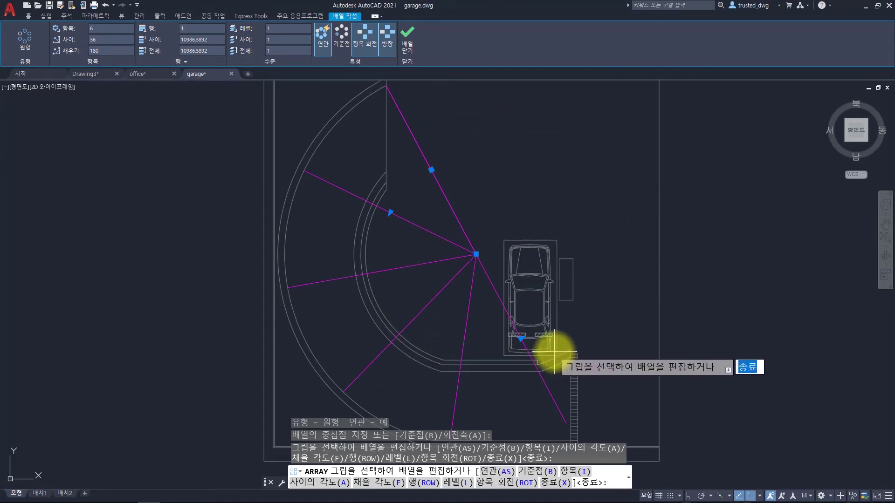
Cancel the item-count grip edit of the polar array and finish the Array command
left_click(521, 337)
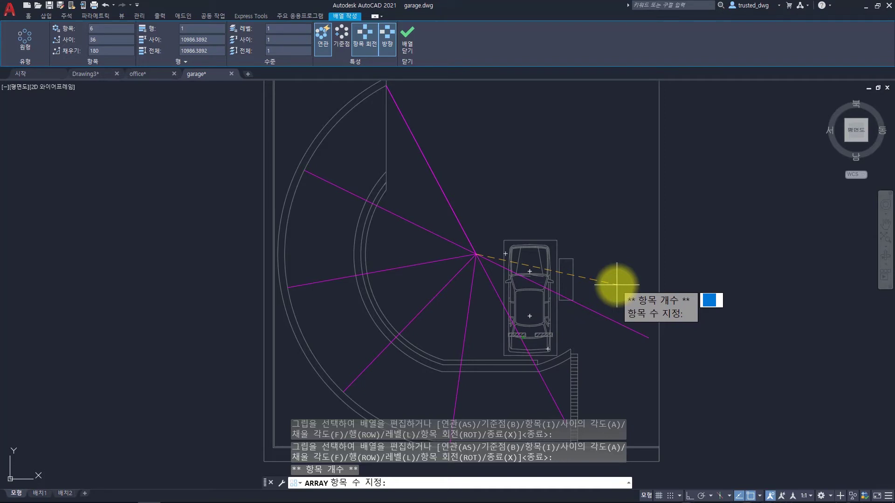
key("Escape")
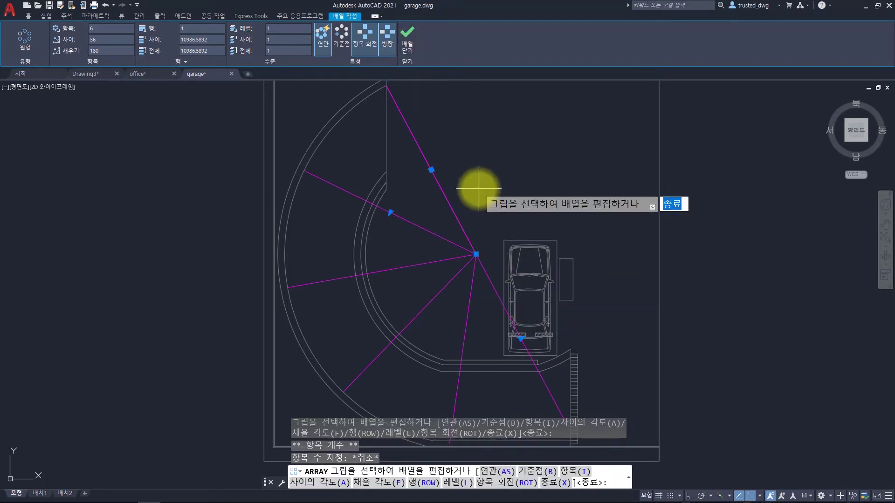
key("space")
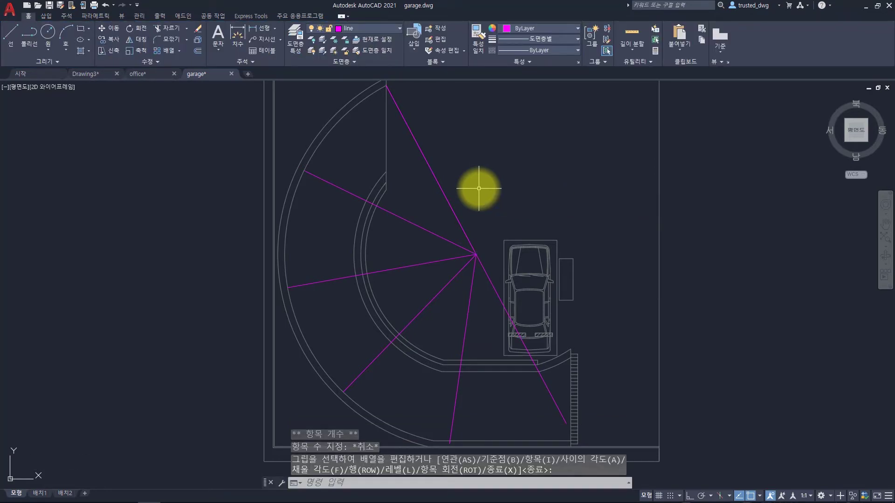
Extend the array's fill angle to 194 degrees, ending at the inner ramp wall's corner beside the stairs
left_click(434, 233)
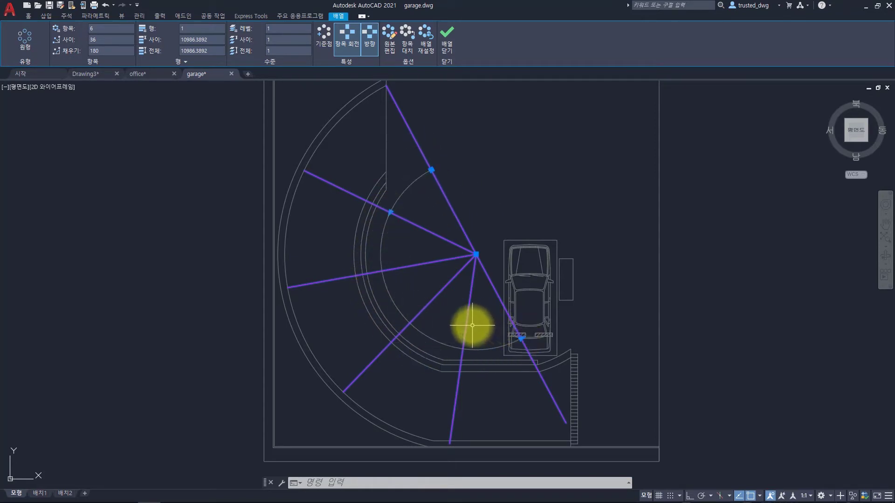
mouse_move(520, 338)
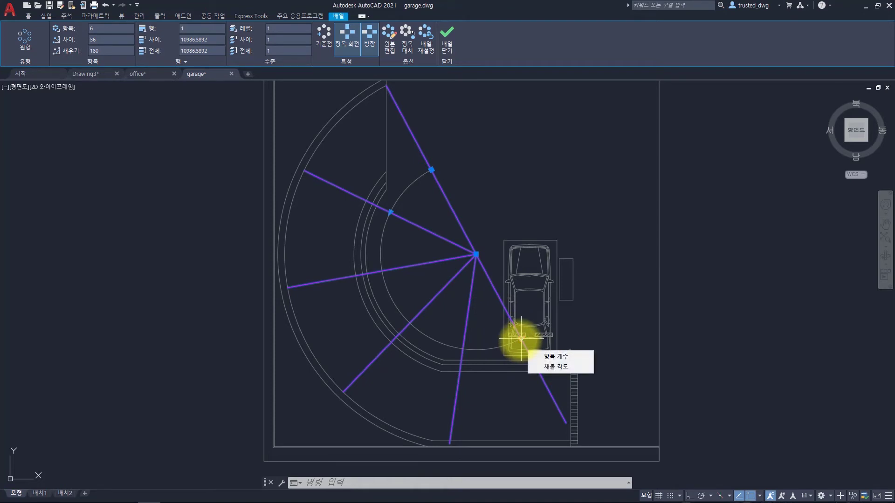
left_click(548, 368)
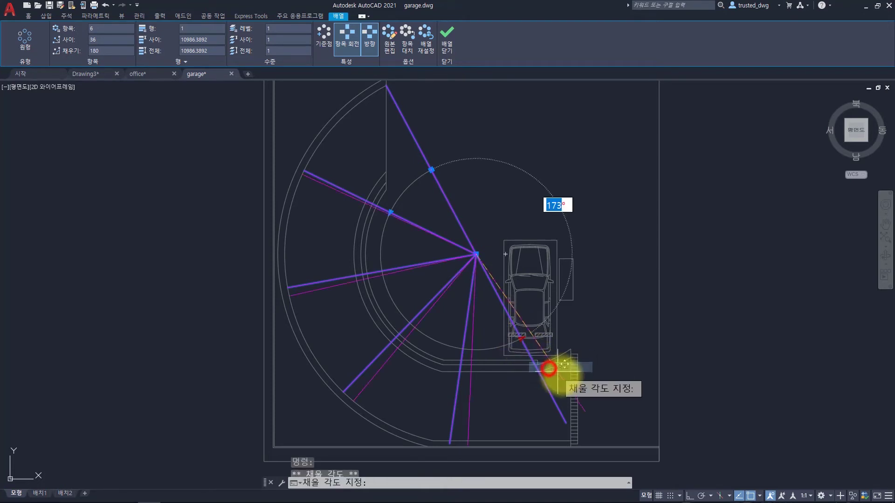
scroll(549, 368, "up", 10)
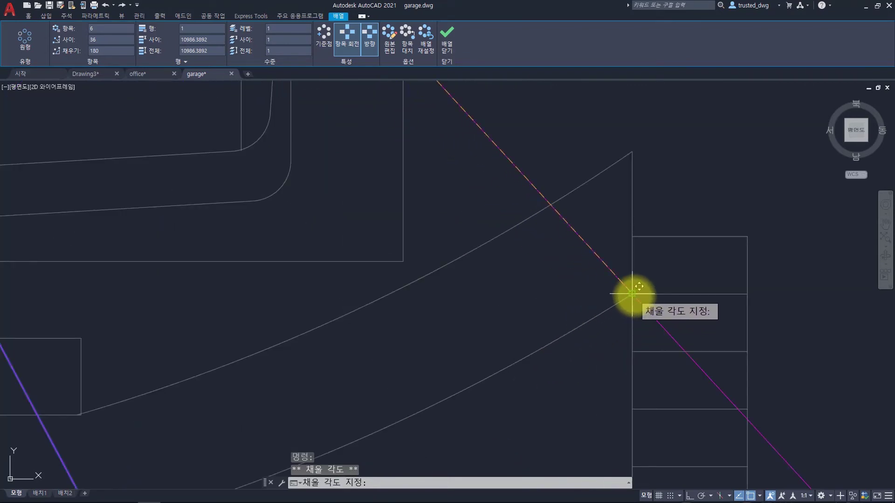
left_click(632, 298)
scroll(507, 313, "down", 10)
scroll(507, 313, "up", 10)
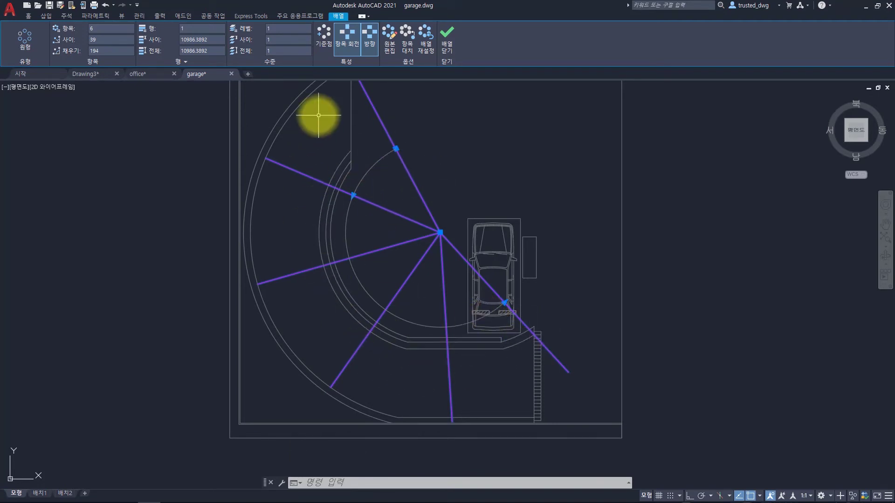
Set the polar array's number of items to 100
left_click(115, 29)
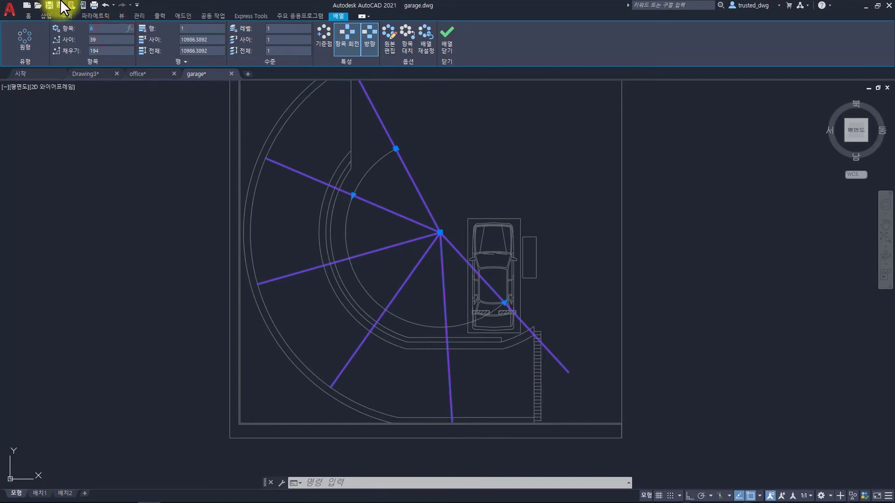
left_click(106, 31)
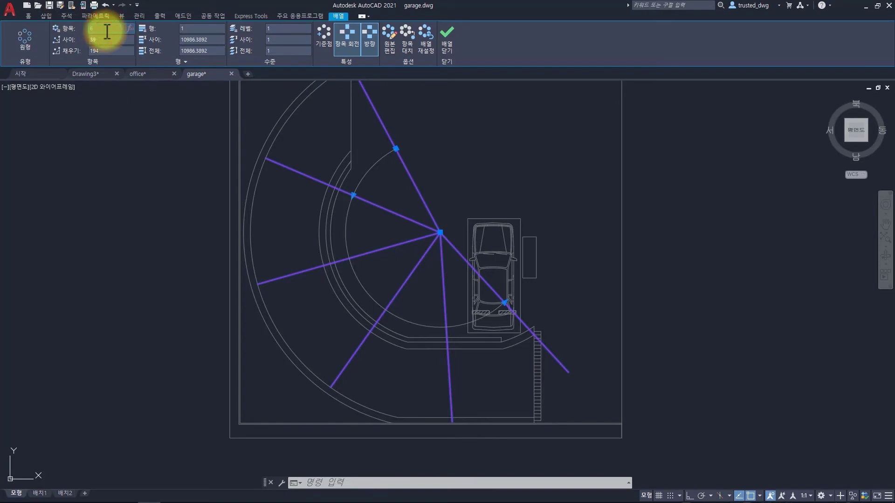
key("BackSpace")
key("BackSpace")
type("50")
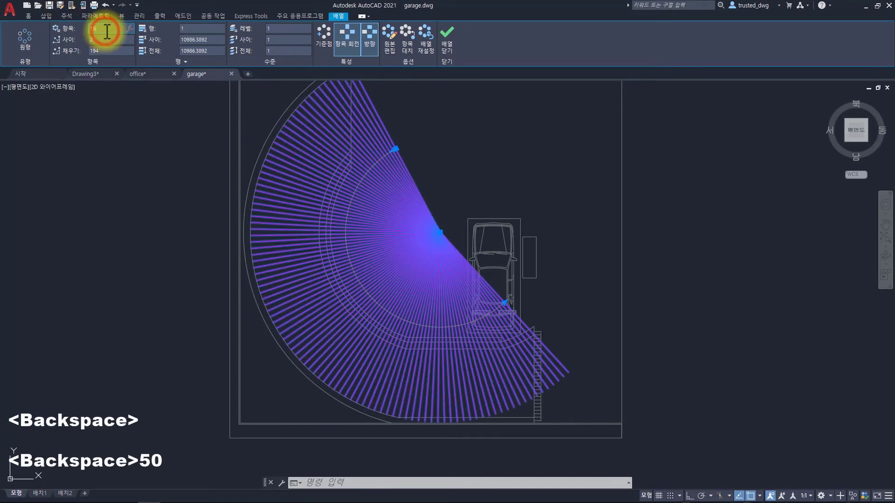
key("Return")
key("BackSpace")
key("BackSpace")
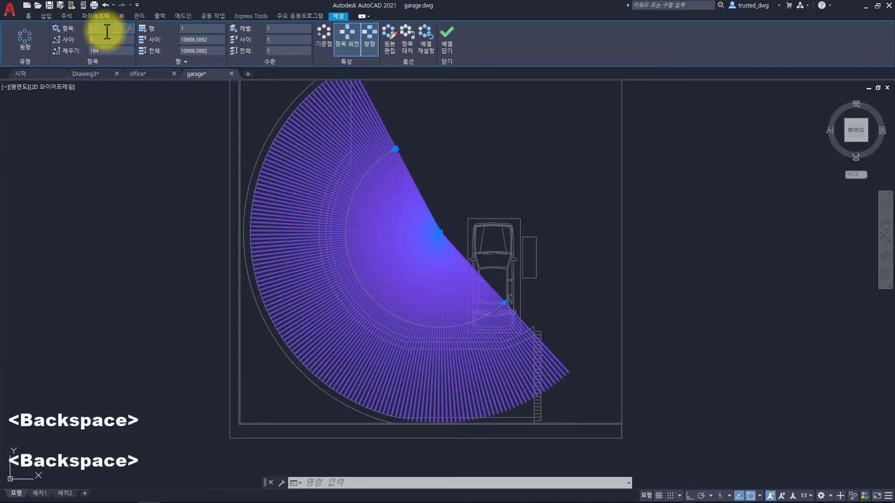
type("130")
key("Return")
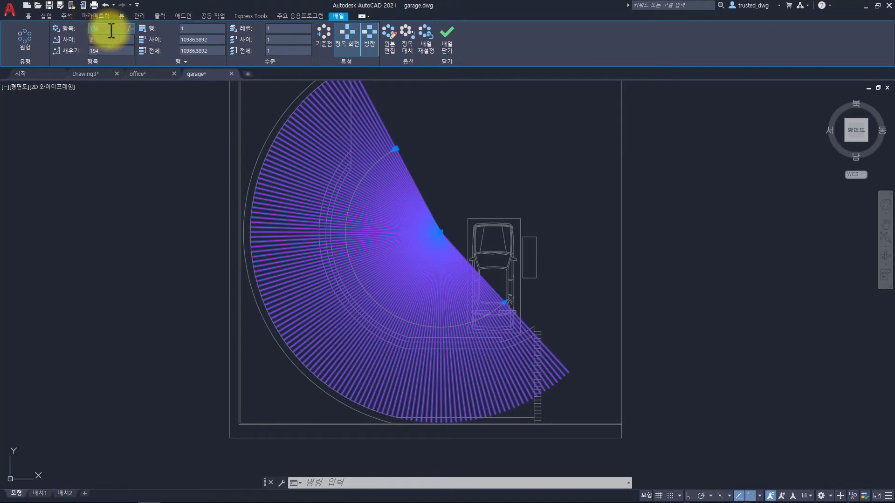
type("0")
key("Return")
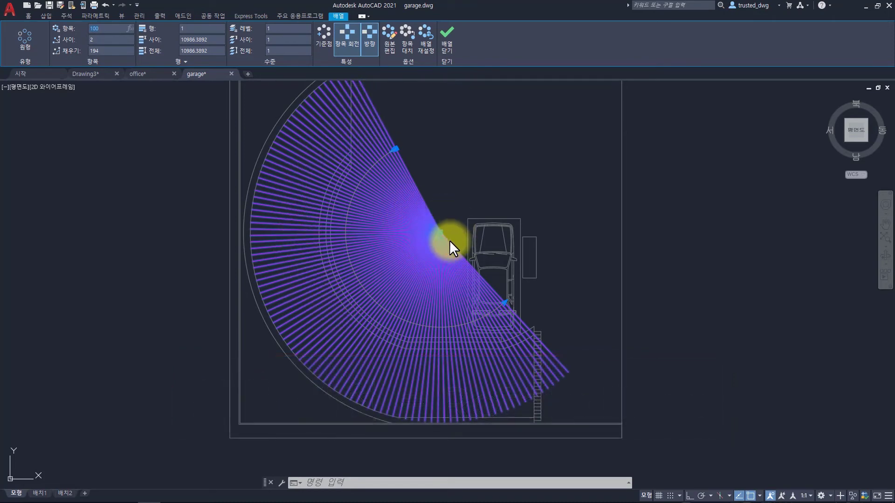
Try the array with item rotation off and its direction reversed, restore both settings, and leave the array editing
left_click(346, 38)
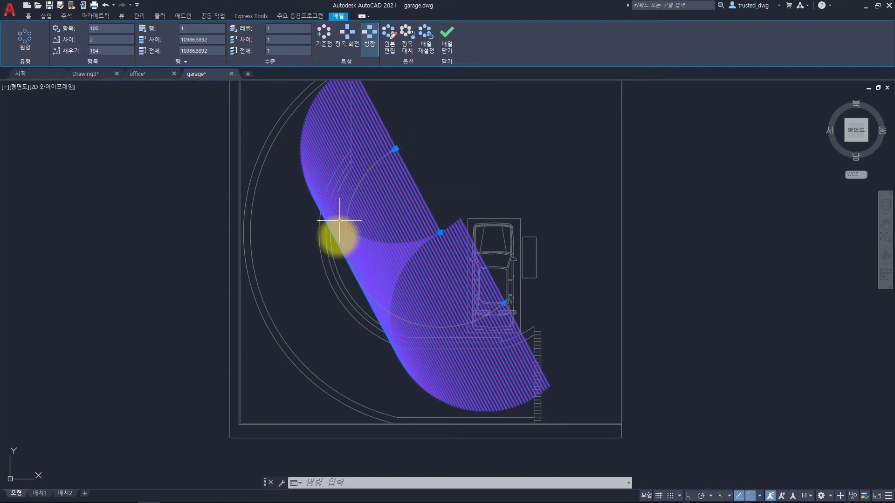
left_click(343, 33)
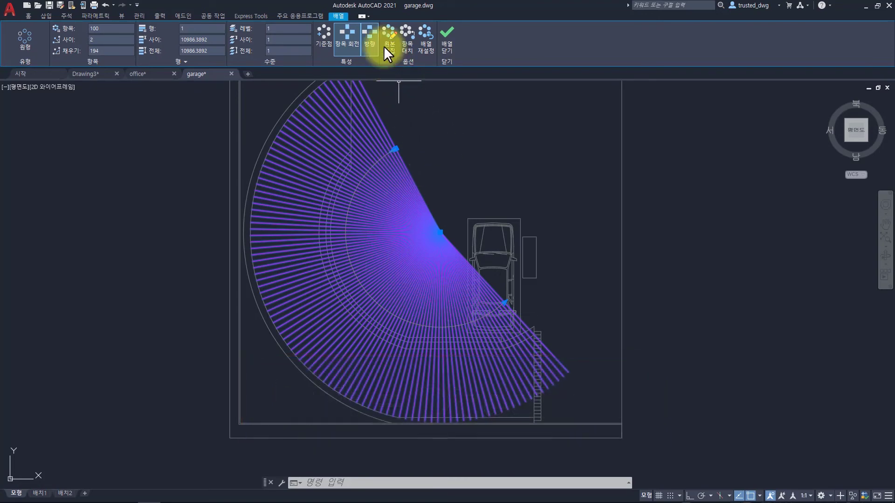
left_click(368, 39)
left_click(368, 39)
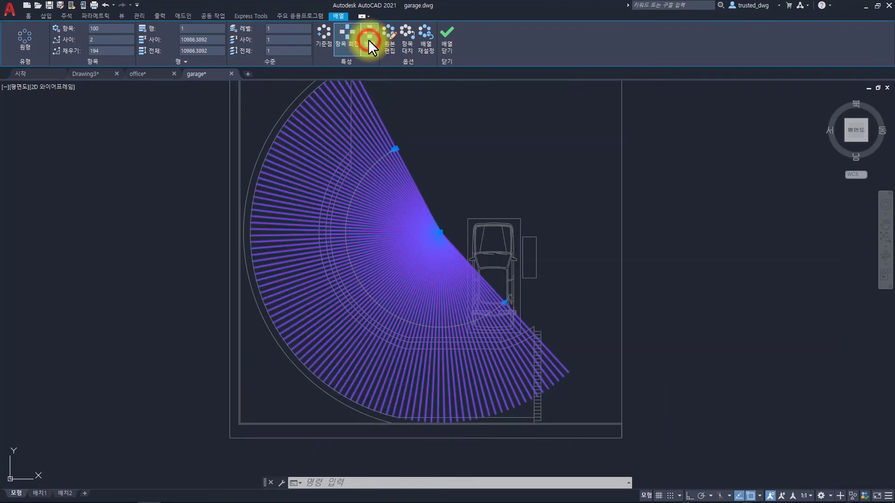
left_click(368, 39)
left_click(368, 39)
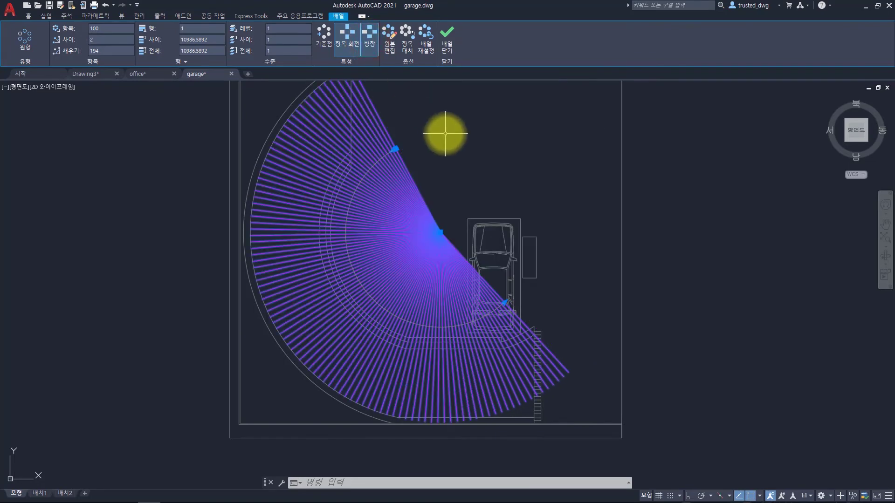
key("space")
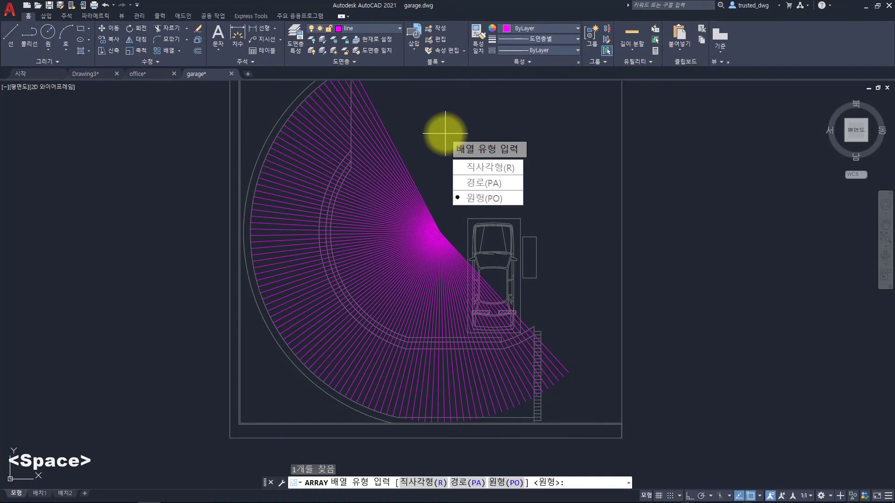
key("Escape")
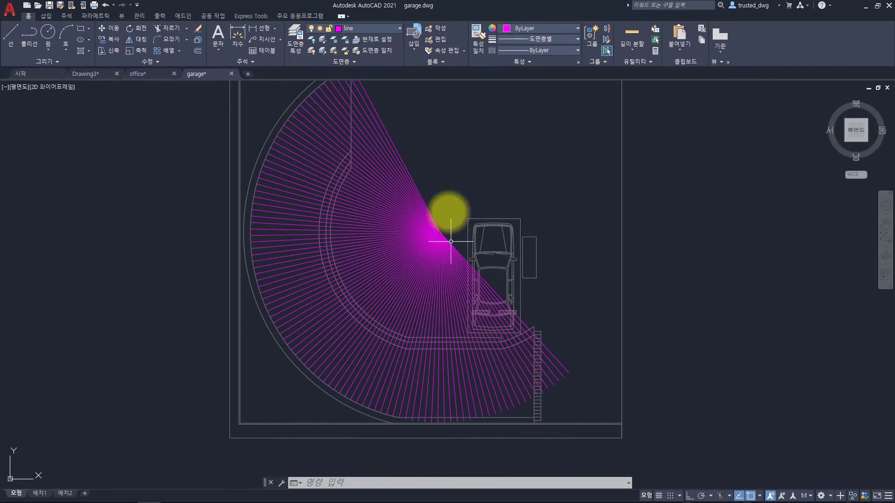
Explode the polar array into individual lines
left_click(444, 150)
left_click(392, 189)
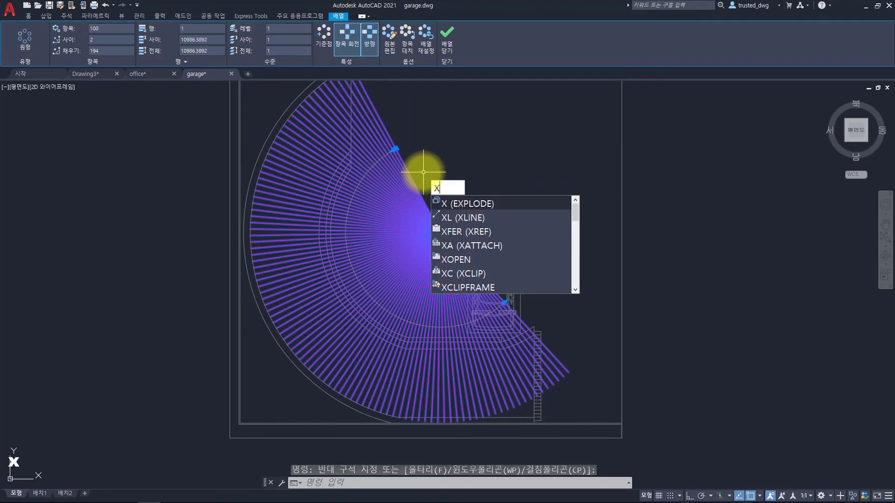
key("space")
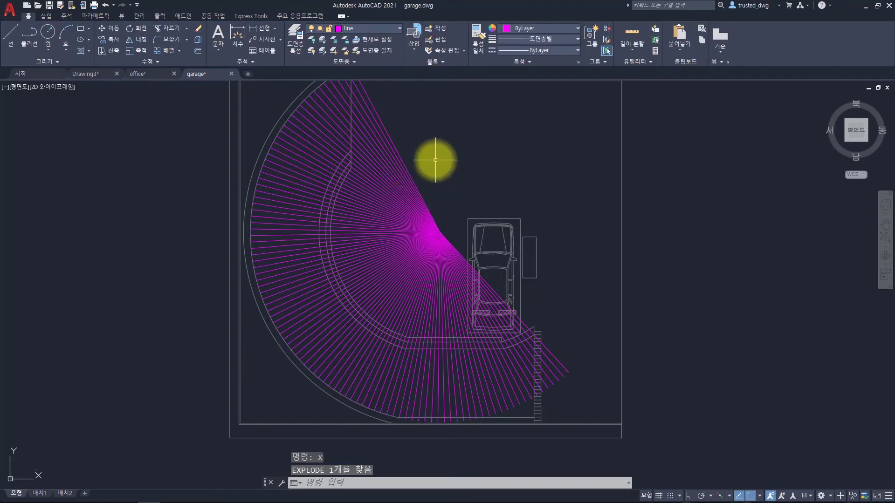
Trim the magenta lines inside the ramp, using the vertical wall line and the ramp-side inner wall curve as cutting edges
key("space")
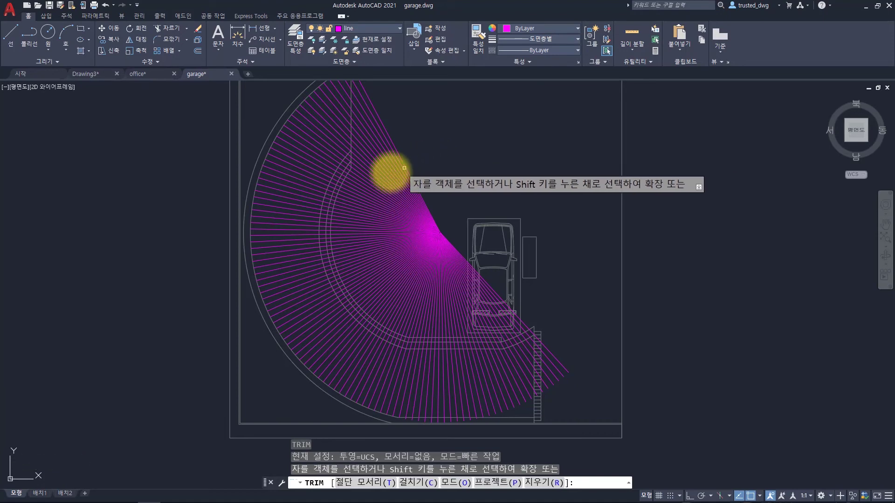
left_click(365, 481)
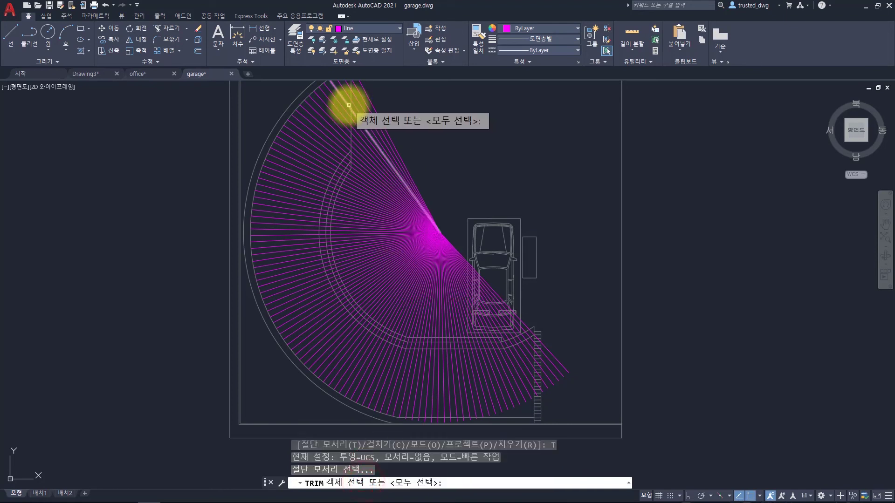
left_click(350, 106)
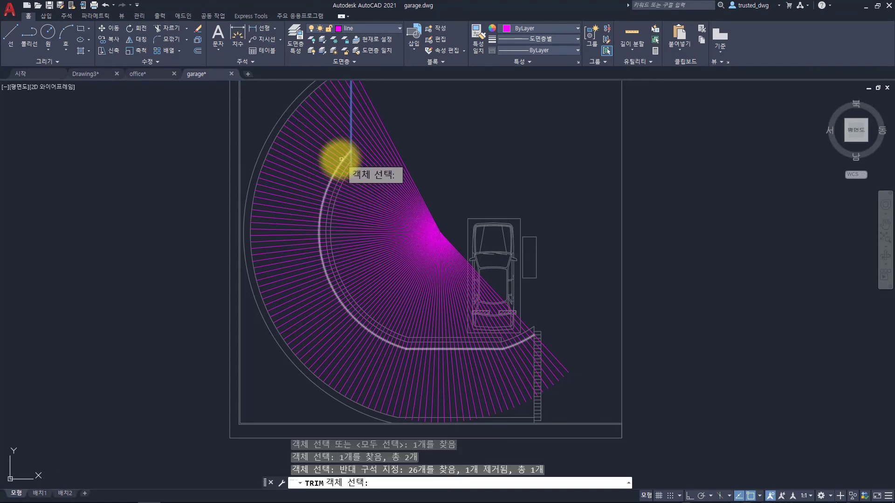
scroll(340, 159, "up", 10)
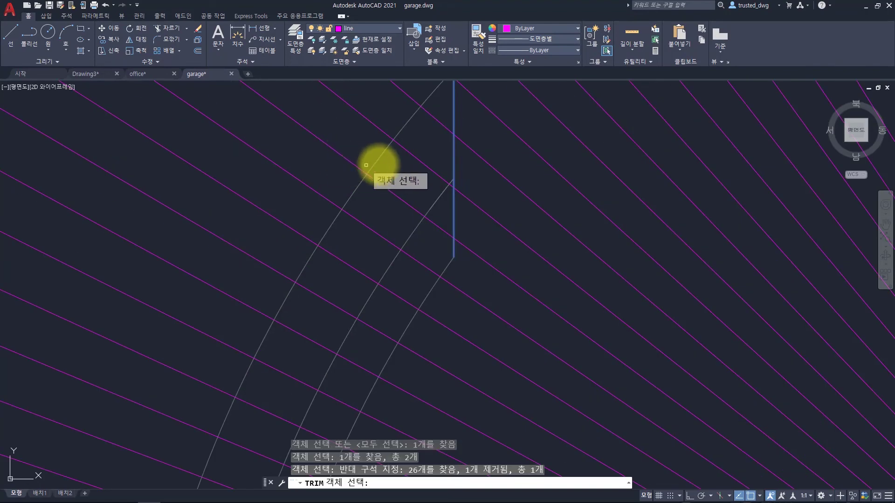
left_click(375, 157)
scroll(401, 186, "down", 10)
scroll(420, 229, "down", 2)
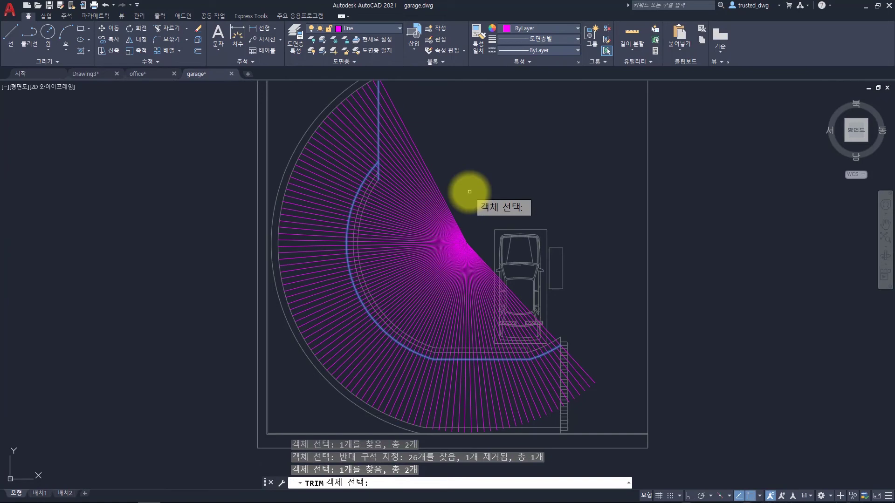
key("space")
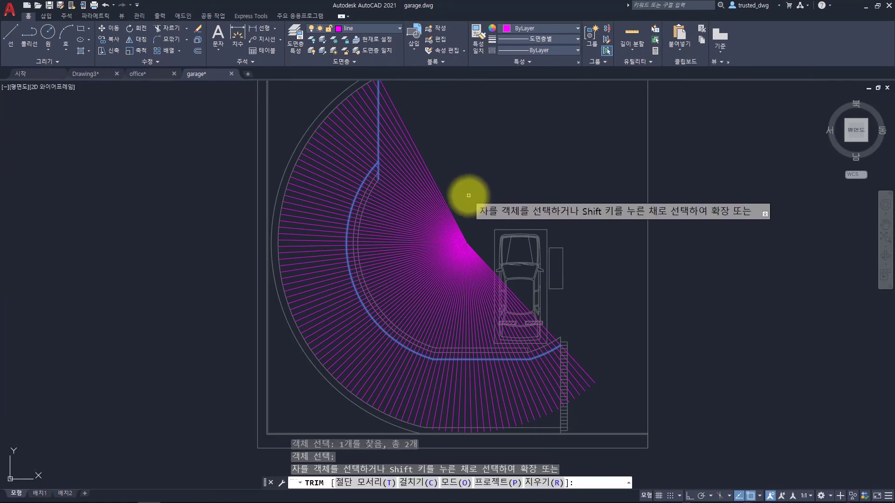
mouse_move(451, 166)
left_mouse_down()
mouse_move(414, 259)
mouse_move(476, 250)
mouse_move(471, 243)
left_mouse_up()
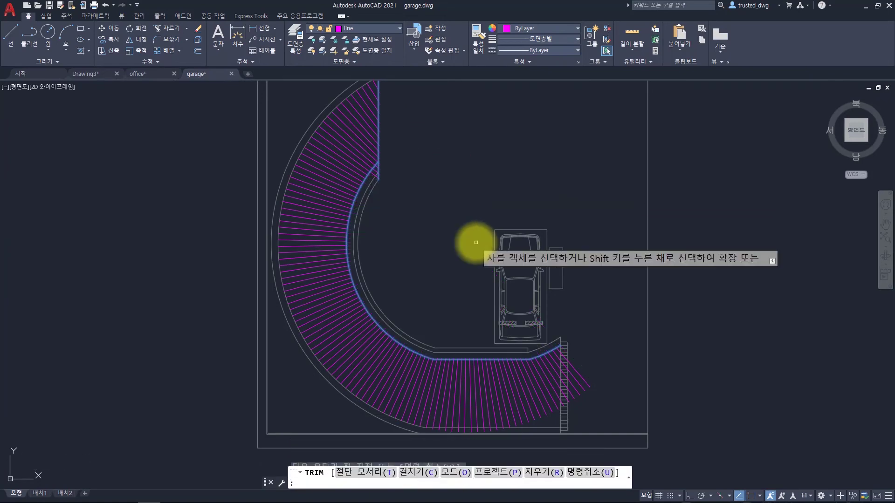
Trim the leftover magenta stubs in the corner between the vertical wall line and the inner ramp curve
scroll(379, 171, "up", 10)
left_click_drag(394, 184, 328, 280)
scroll(403, 153, "up", 6)
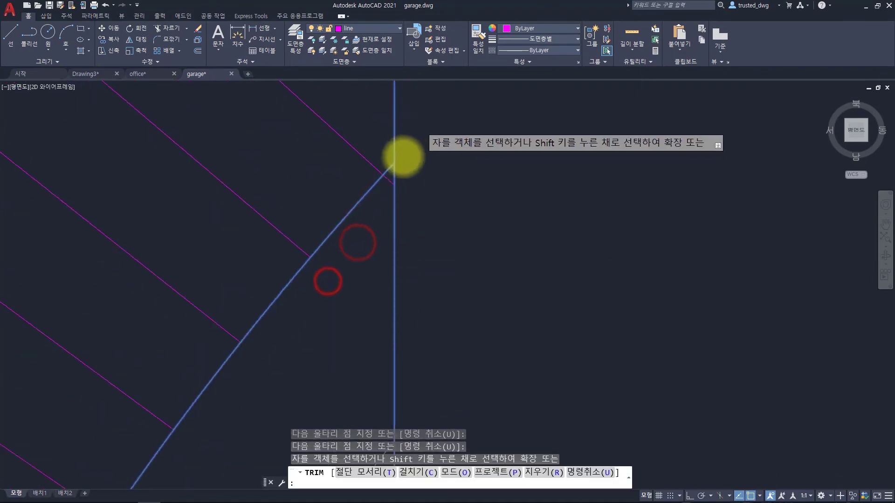
left_click(339, 249)
scroll(458, 208, "down", 10)
scroll(541, 342, "up", 5)
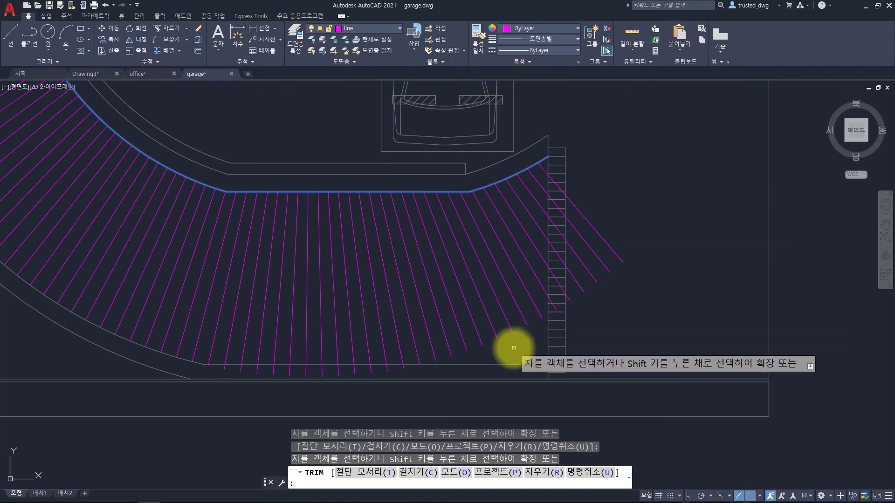
Trim the magenta line ends below the ramp's straight outer wall, using the outer wall line and the stair-side vertical line as cutting edges
left_click(356, 472)
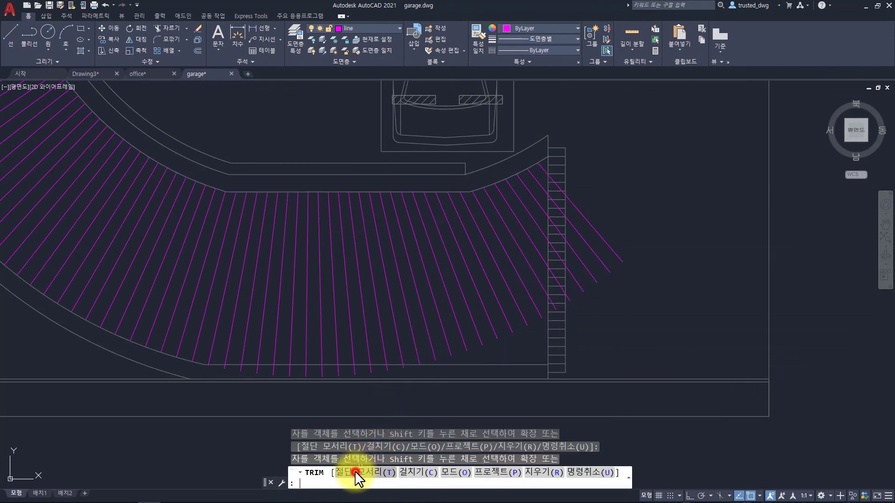
left_click(471, 365)
left_click(548, 341)
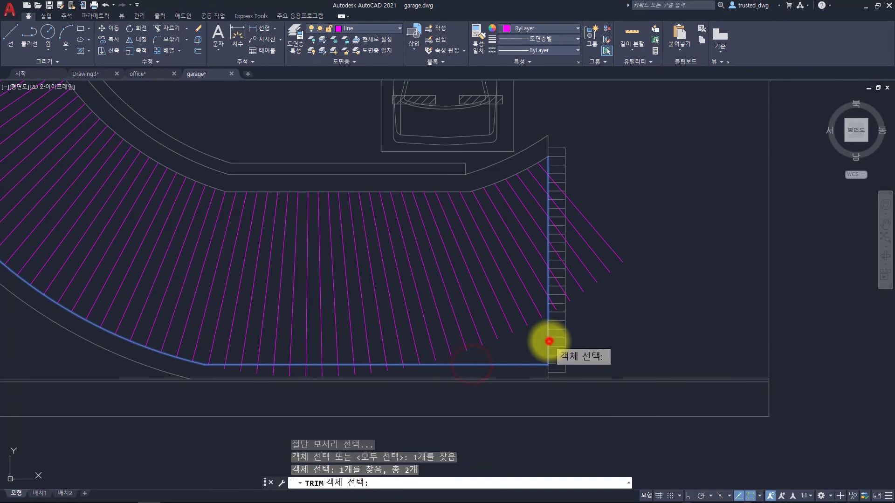
key("space")
scroll(268, 368, "up", 3)
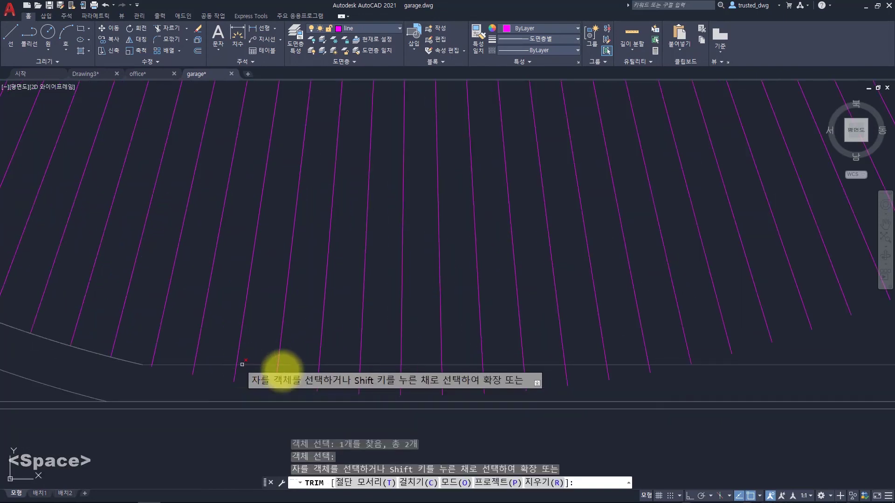
left_click(644, 380)
left_click(156, 372)
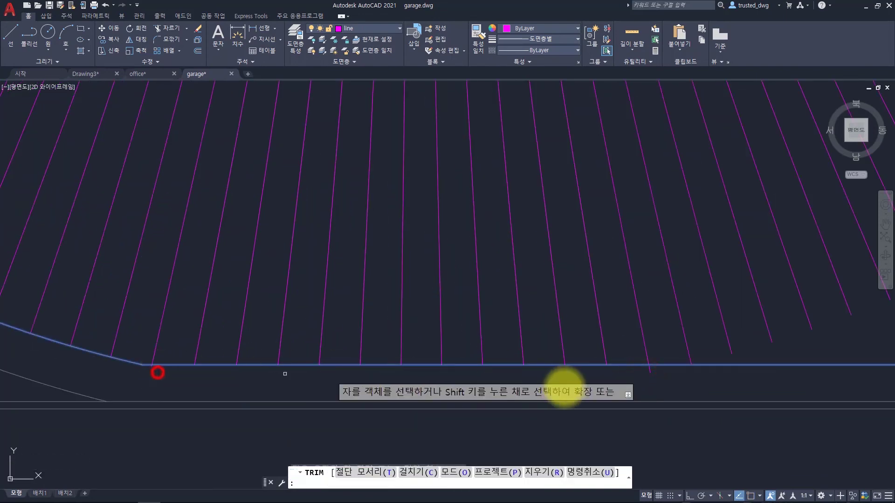
left_click(649, 372)
Trim the leftover magenta stub where the outer wall's curve meets its straight section
scroll(369, 339, "down", 3)
scroll(388, 297, "up", 5)
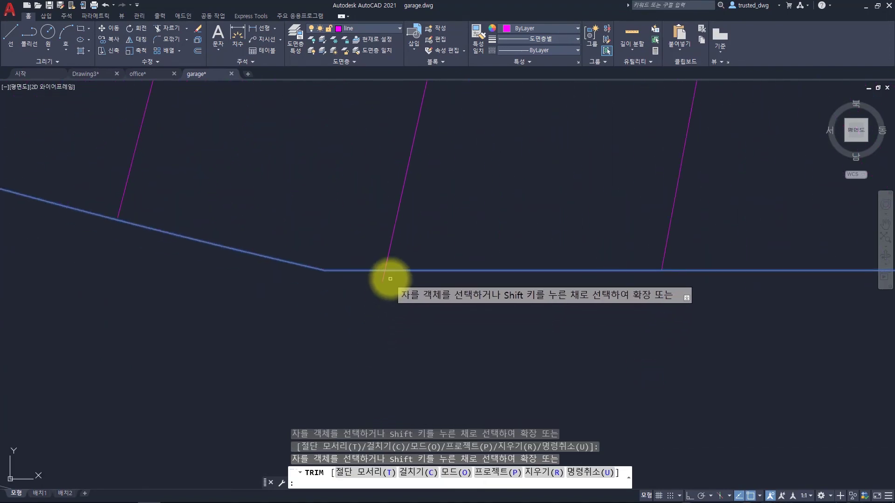
left_click(390, 279)
left_click(368, 279)
Trim the magenta lines that run across and past the stairs back to the ramp's vertical end line
scroll(390, 309, "down", 5)
scroll(523, 249, "down", 5)
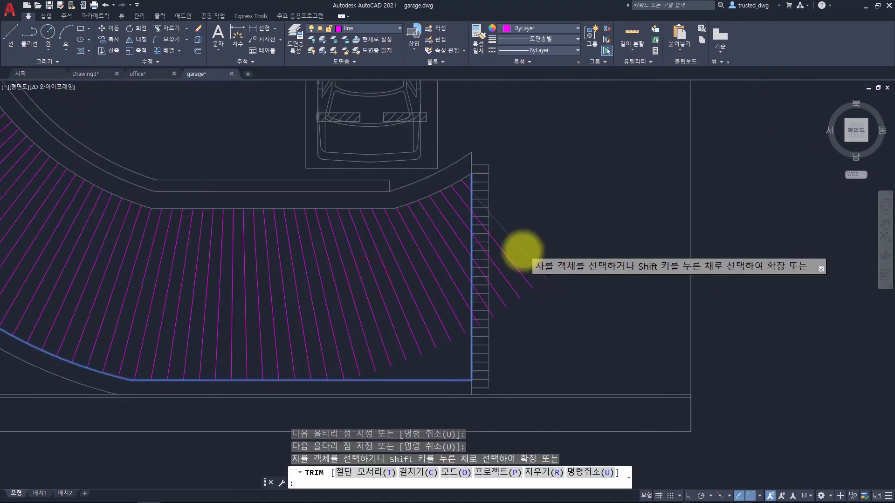
scroll(503, 215, "up", 6)
scroll(508, 200, "down", 1)
left_click(524, 186)
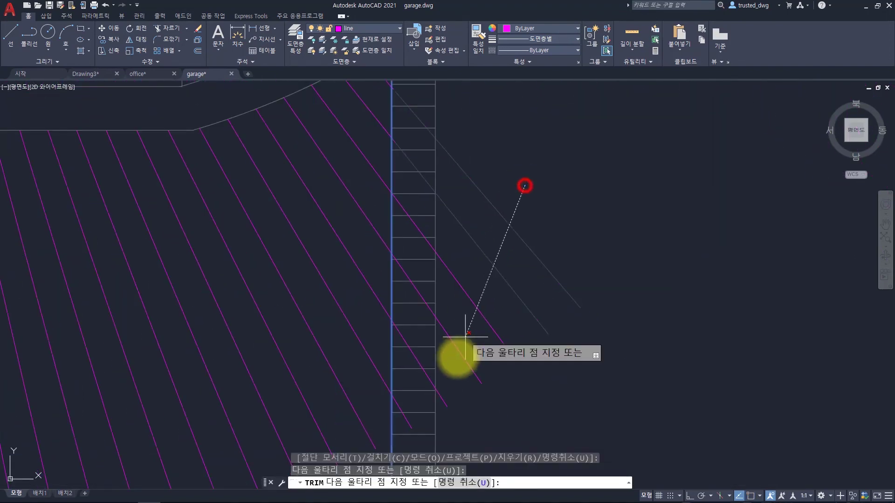
left_click(455, 368)
left_click(418, 360)
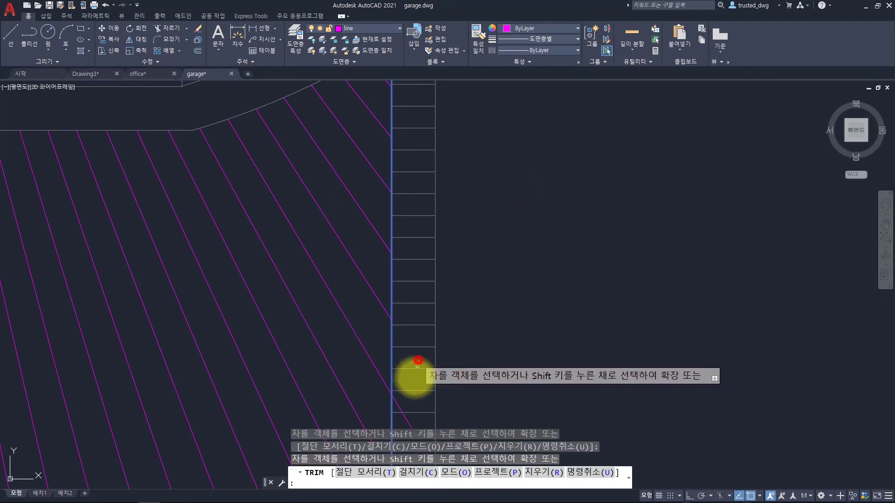
left_click(399, 404)
scroll(525, 274, "down", 5)
Extend the short magenta lines near the stairs to the straight outer wall, and finish the Trim command
middle_click_drag(436, 365, 490, 342)
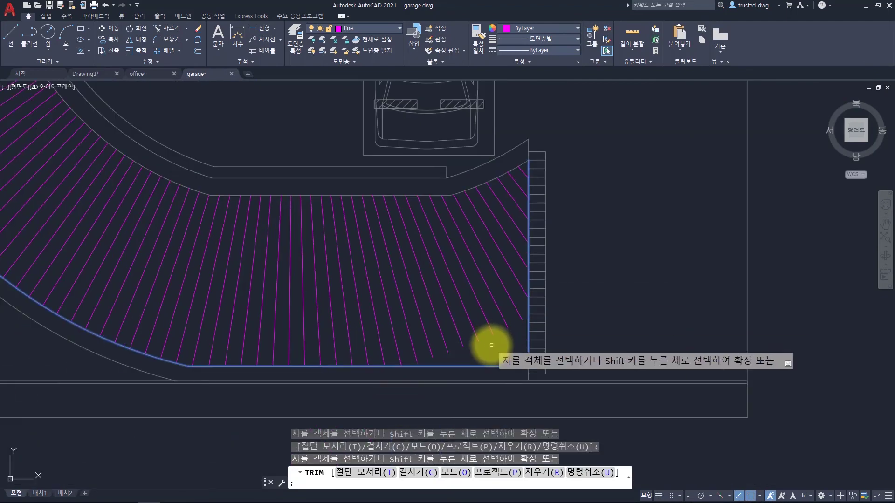
scroll(491, 344, "up", 2)
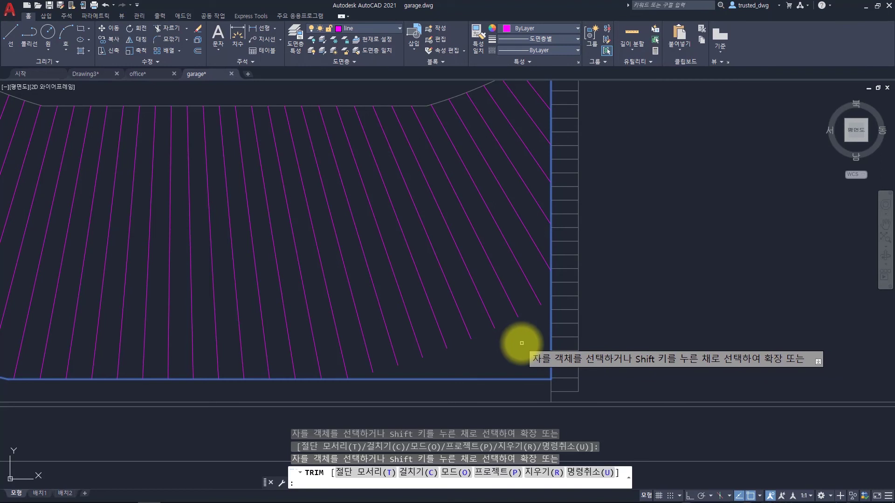
left_click(531, 268, "shift")
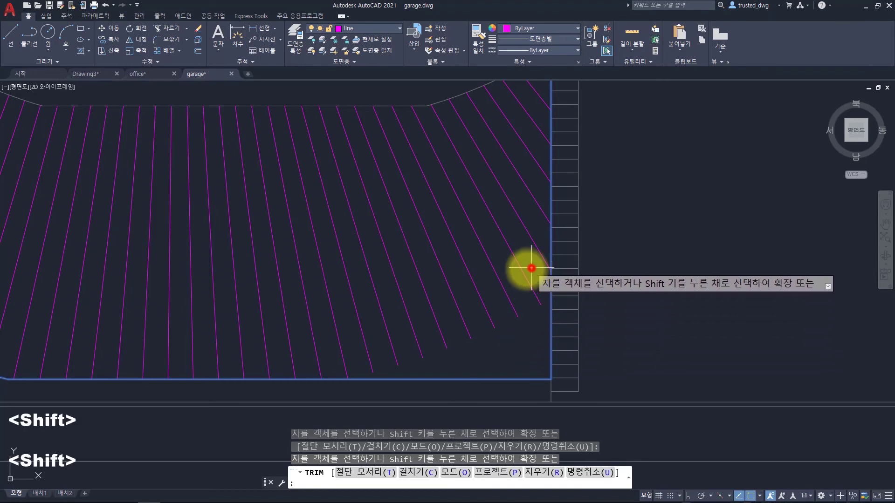
left_click(296, 329)
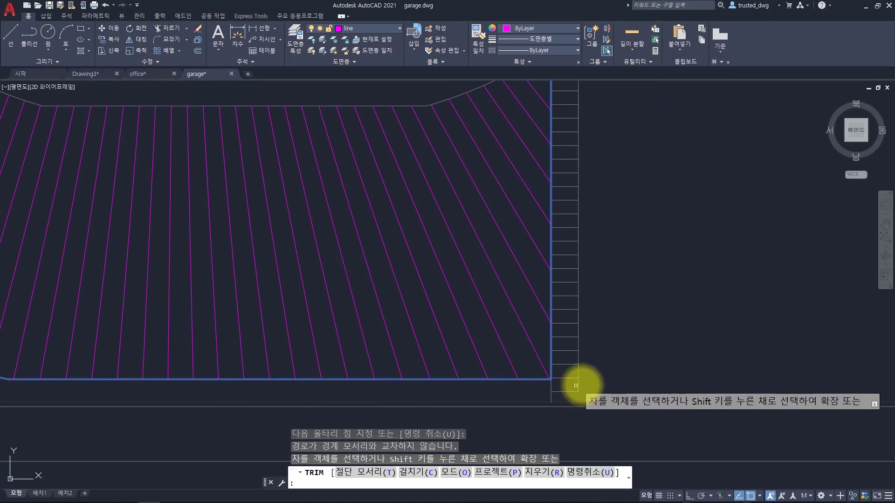
scroll(473, 160, "down", 5)
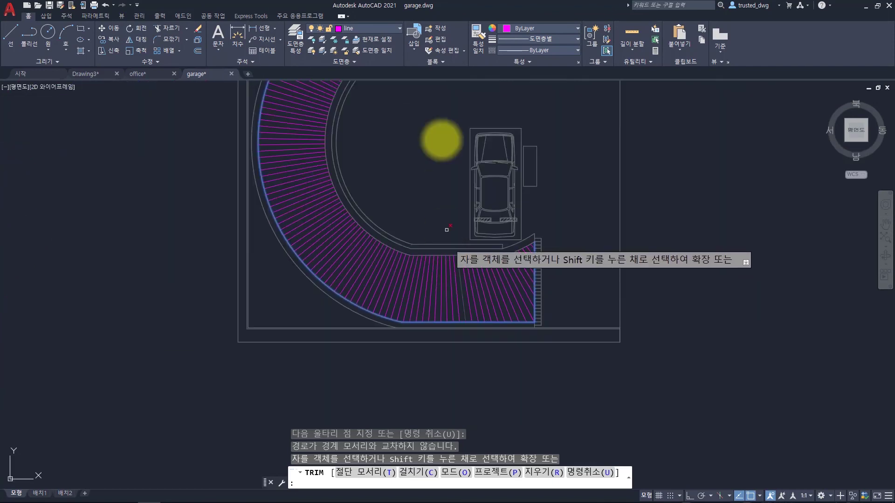
scroll(445, 219, "up", 3)
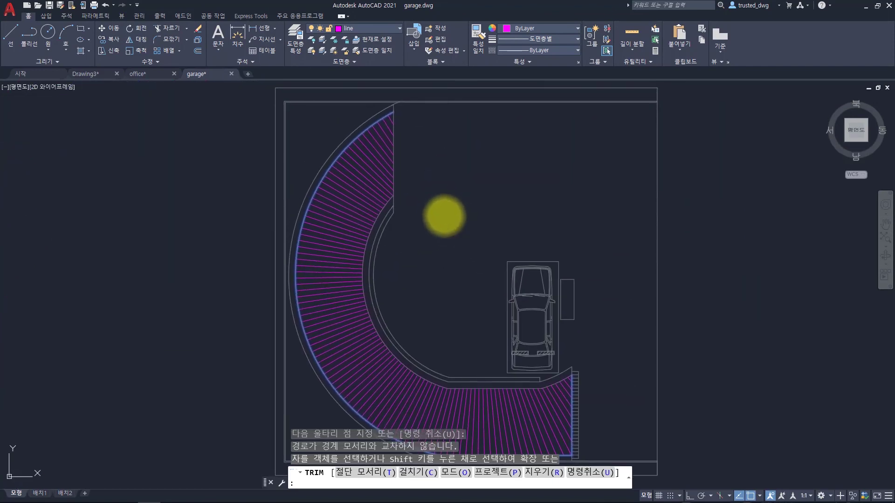
key("space")
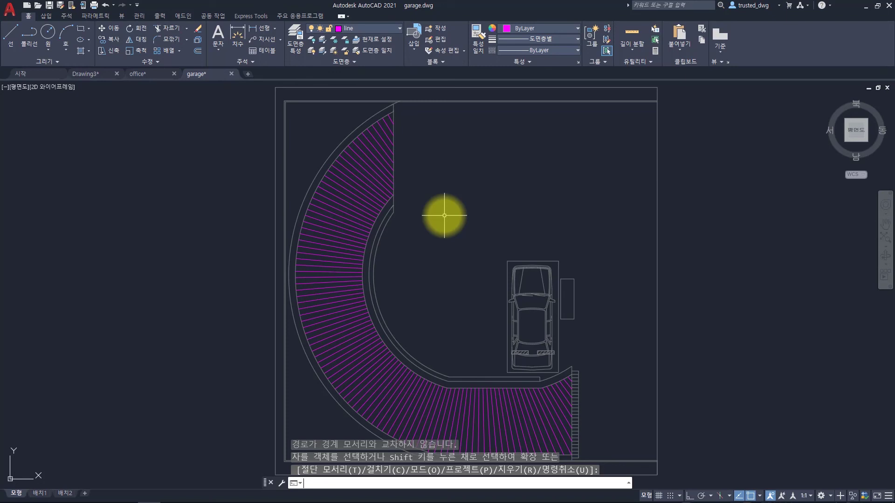
key("Escape")
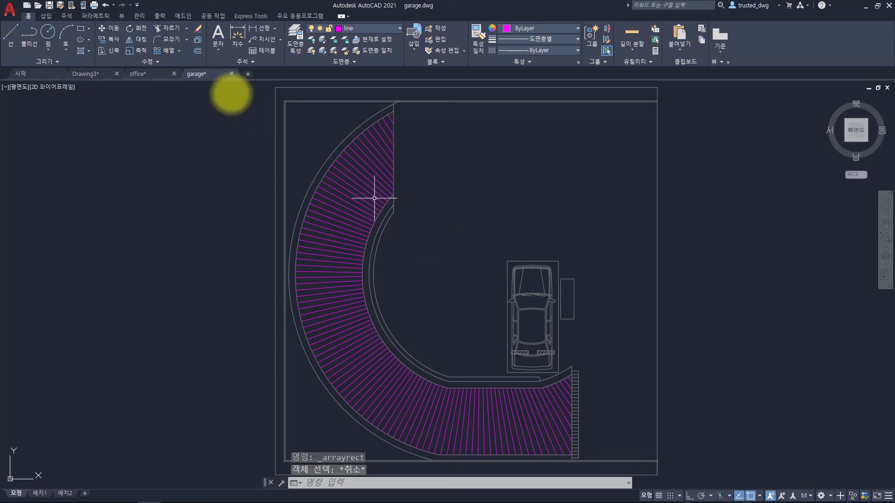
left_click(179, 50)
left_click(179, 51)
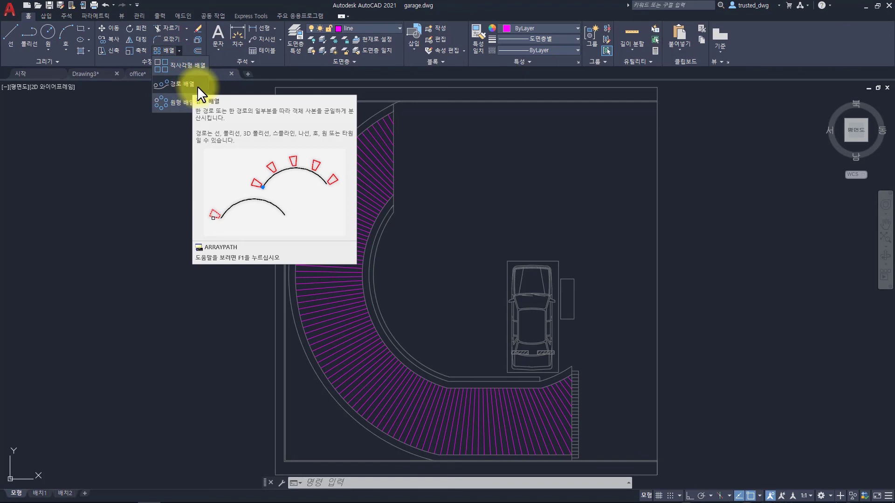
left_click(410, 257)
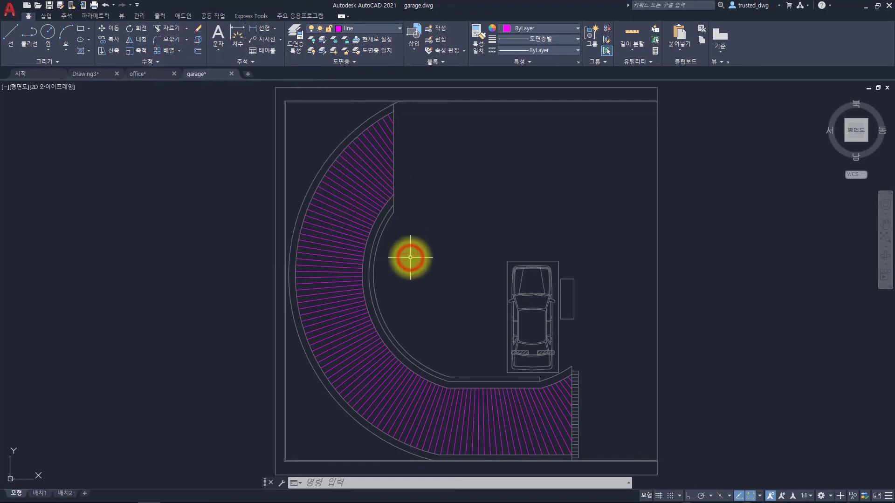